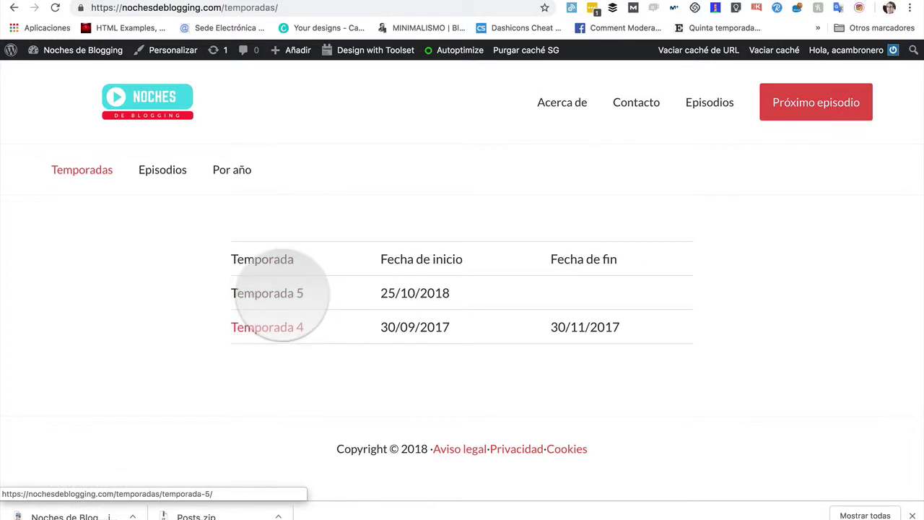
# Review the individual pages of Temporada 5 and Temporada 4 from the seasons list on the site
pyautogui.click(280, 294)
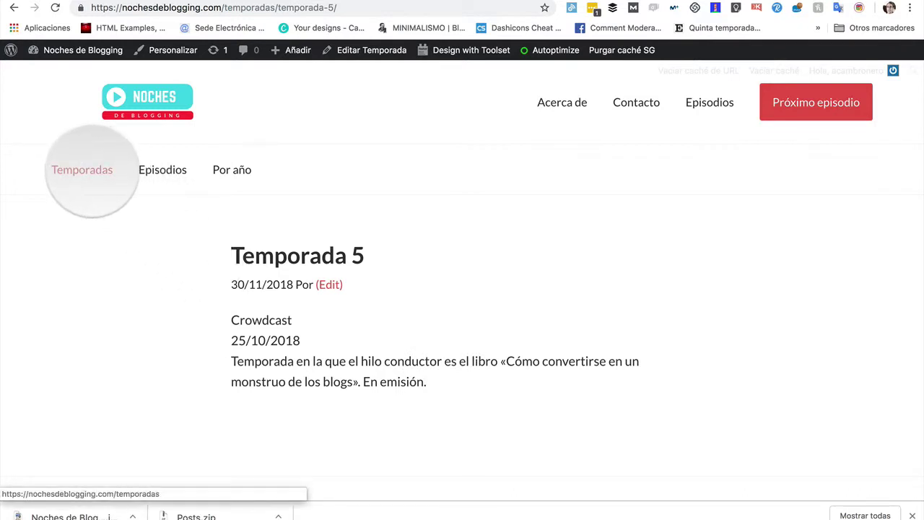
pyautogui.click(86, 170)
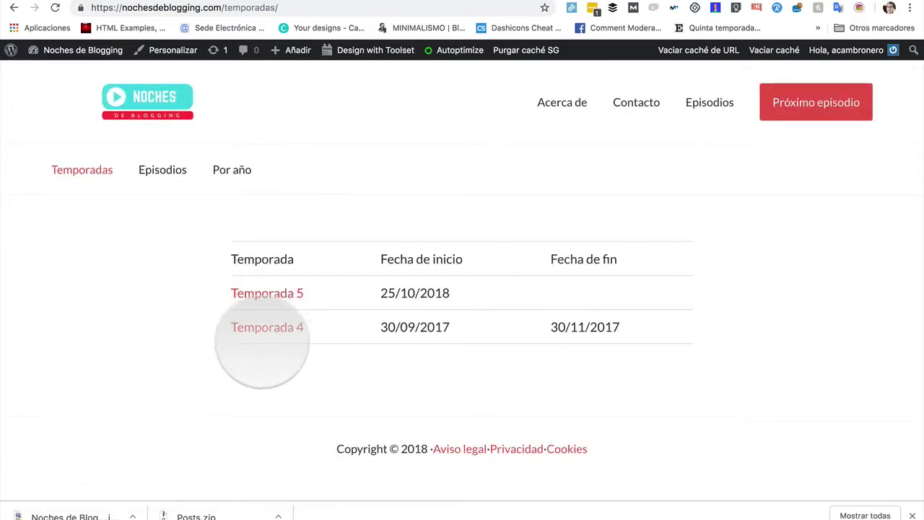
pyautogui.click(267, 327)
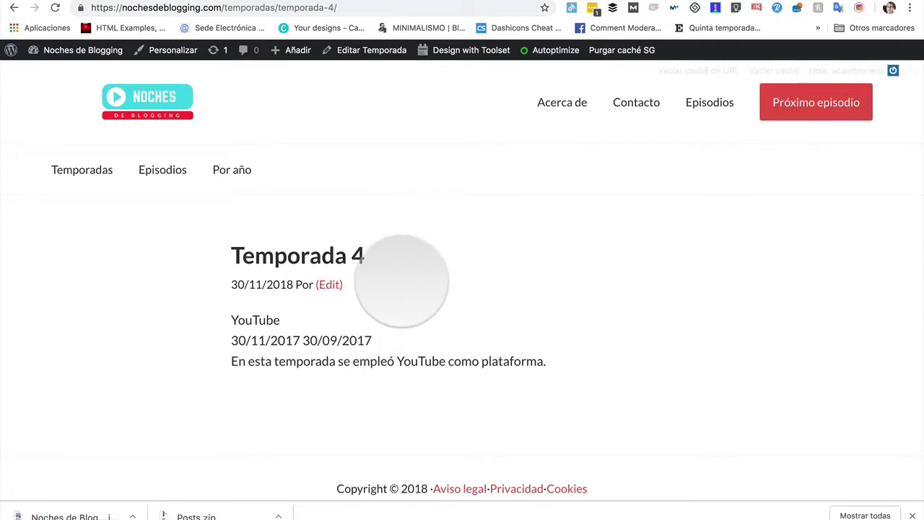
pyautogui.press('super+bracketleft')
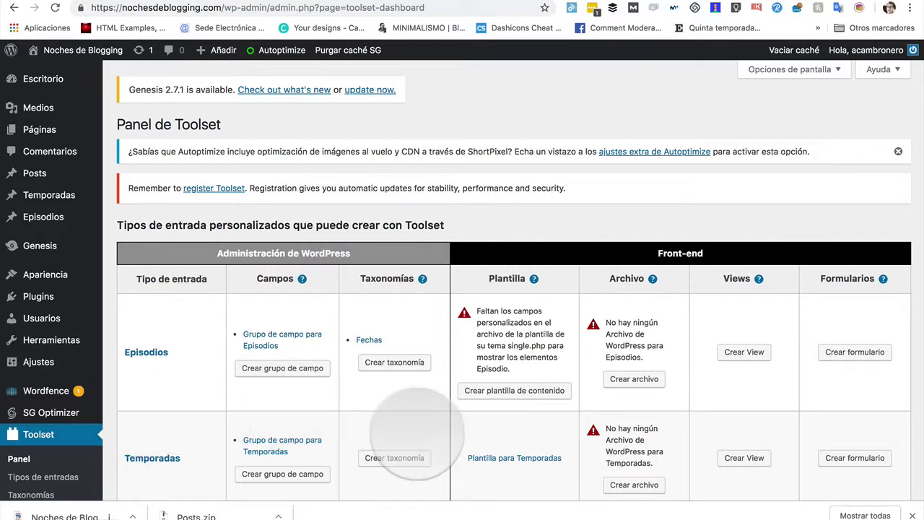
# Create a WordPress archive for Temporadas named "Archivo de Temporadas" that shows all items, and open it for editing
pyautogui.scroll(-2, 402, 434)
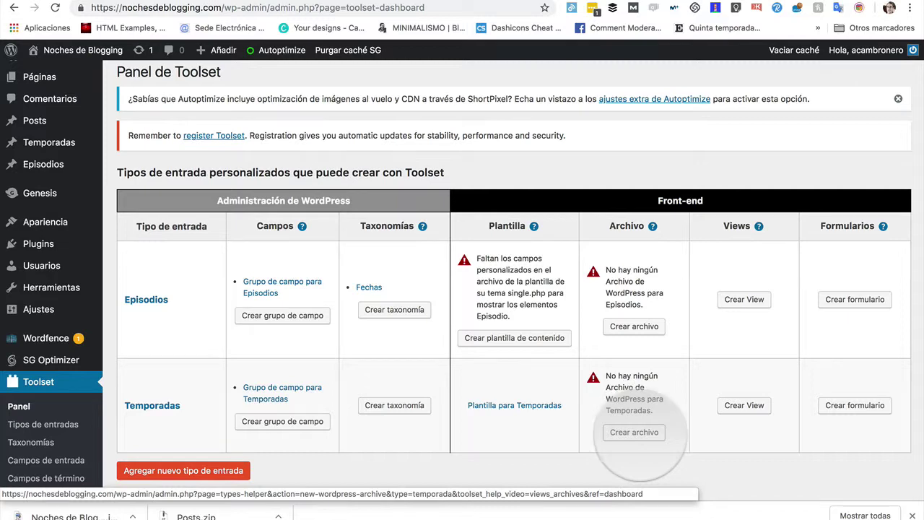
pyautogui.click(634, 432)
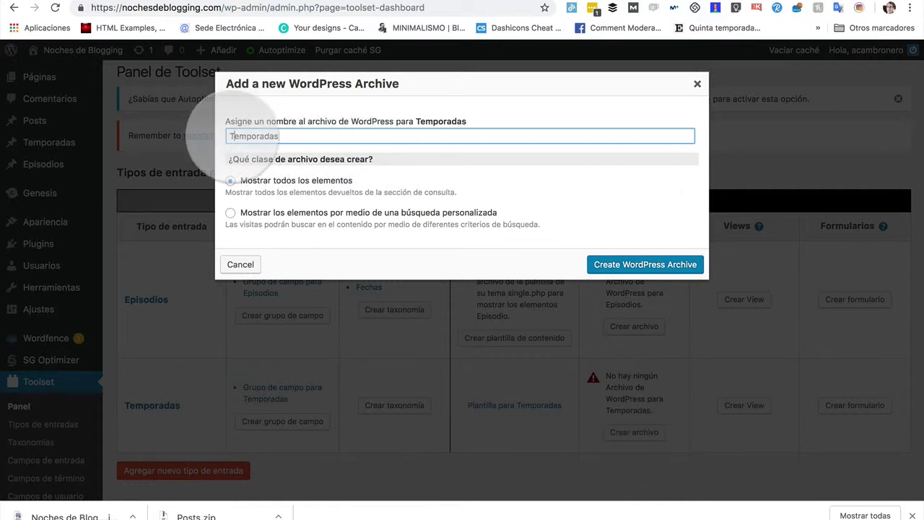
pyautogui.click(230, 136)
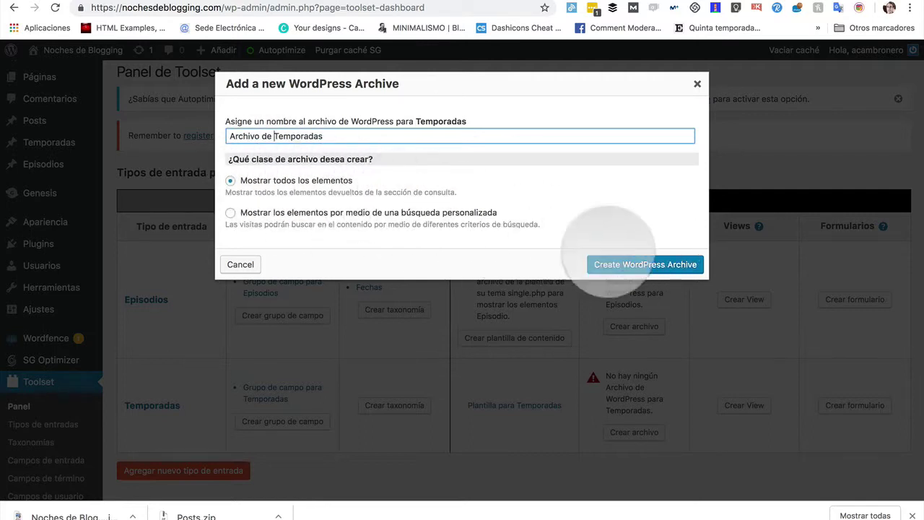
pyautogui.click(634, 266)
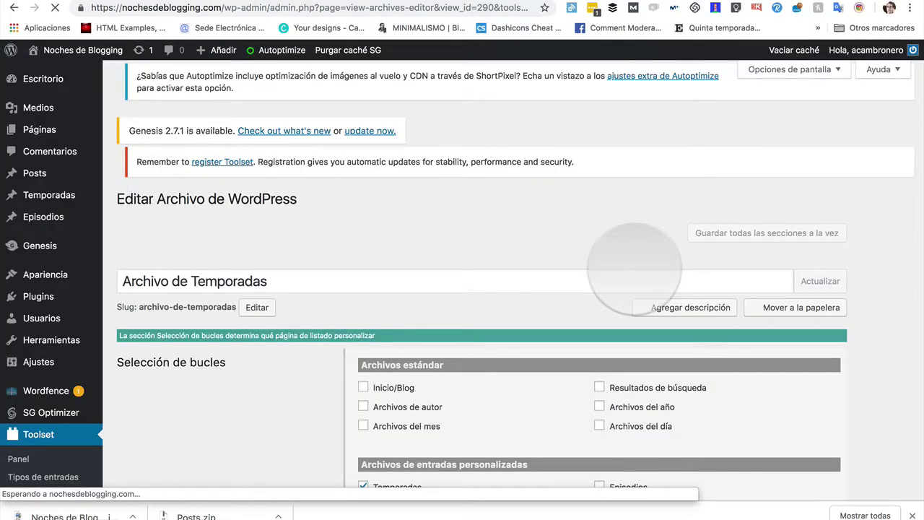
pyautogui.scroll(-5, 464, 282)
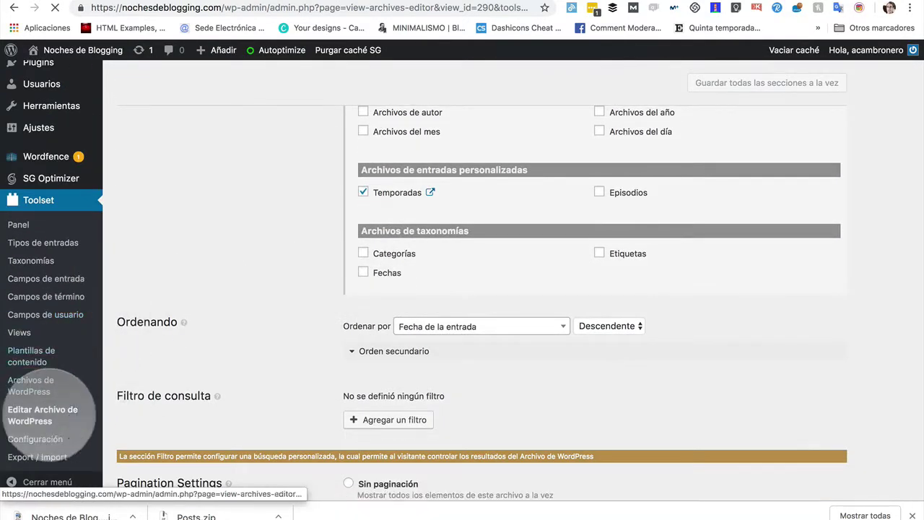
pyautogui.click(45, 415)
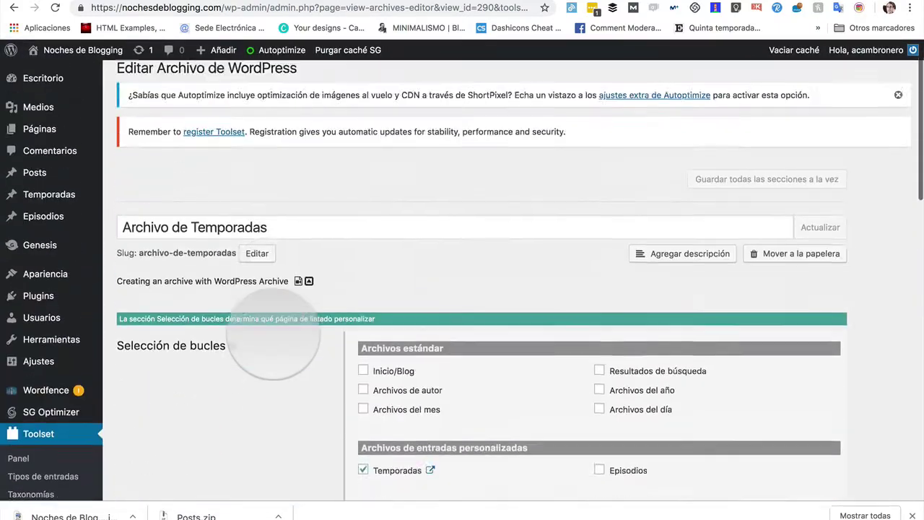
# Order the archive's entries by the field "Campo - Fecha del primer episodio"
pyautogui.scroll(-3, 272, 334)
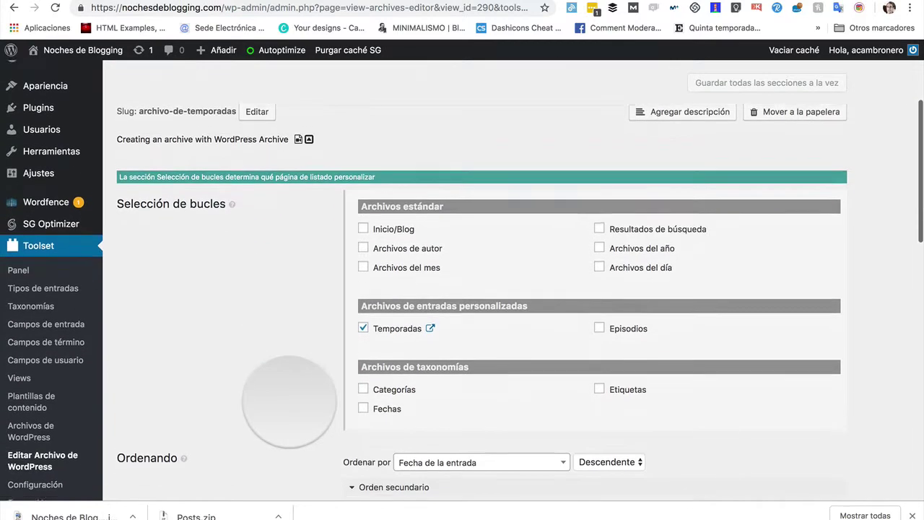
pyautogui.scroll(-1, 289, 401)
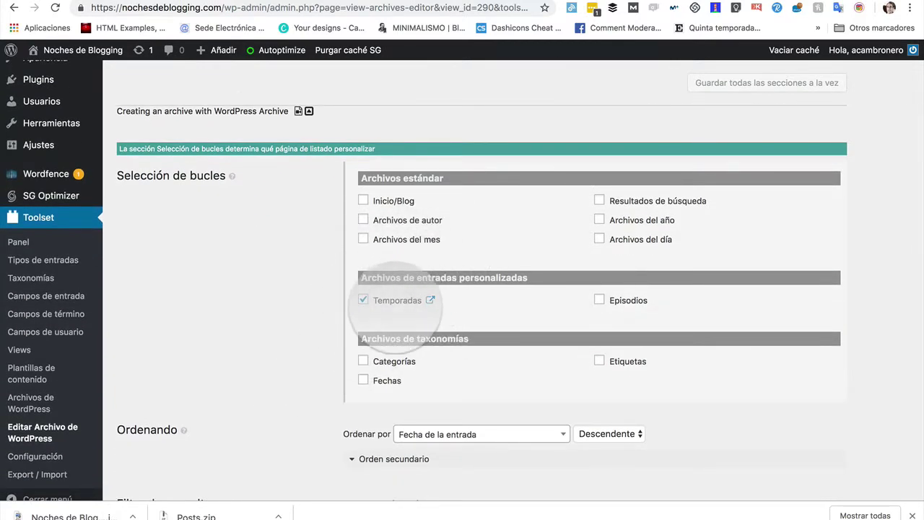
pyautogui.scroll(-5, 318, 363)
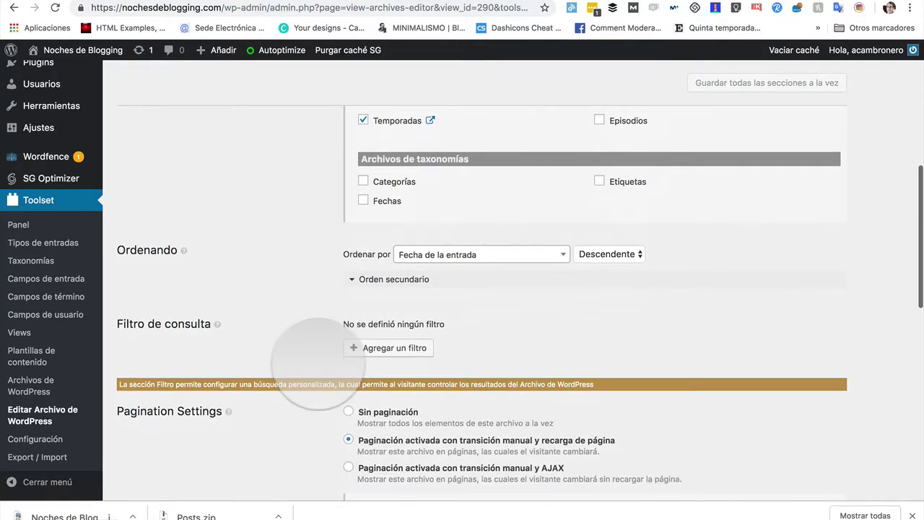
pyautogui.scroll(-2, 321, 354)
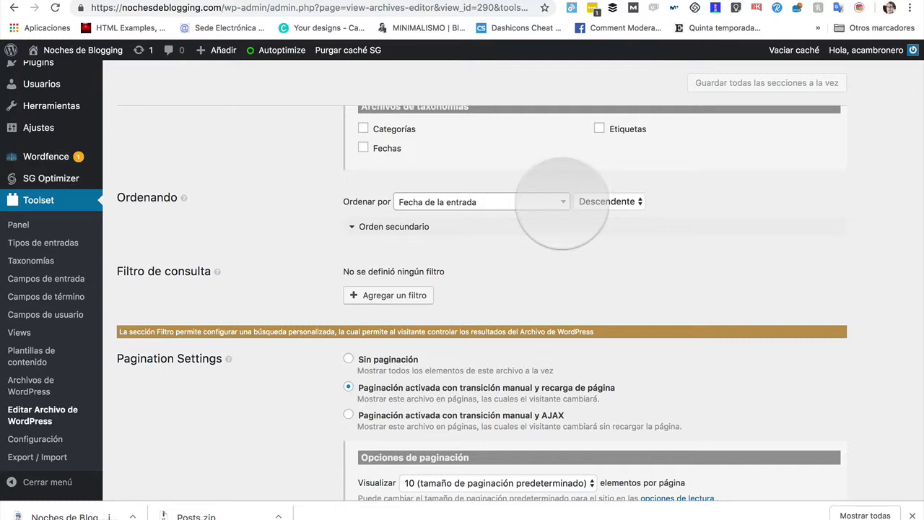
pyautogui.click(561, 202)
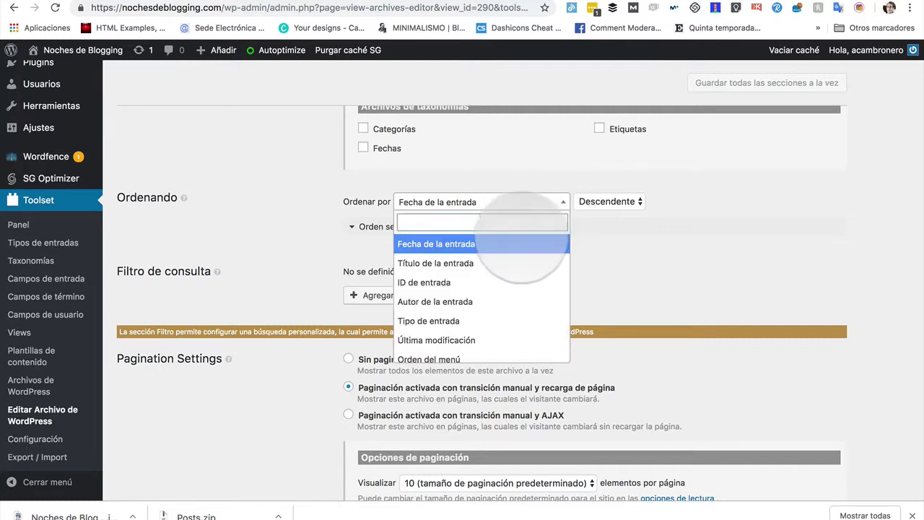
pyautogui.scroll(-3, 469, 300)
pyautogui.scroll(-5, 469, 299)
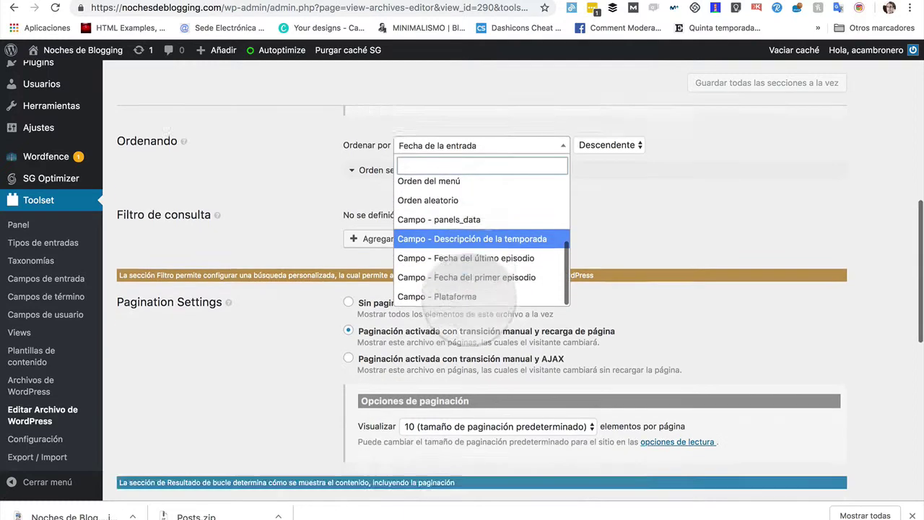
pyautogui.scroll(4, 469, 296)
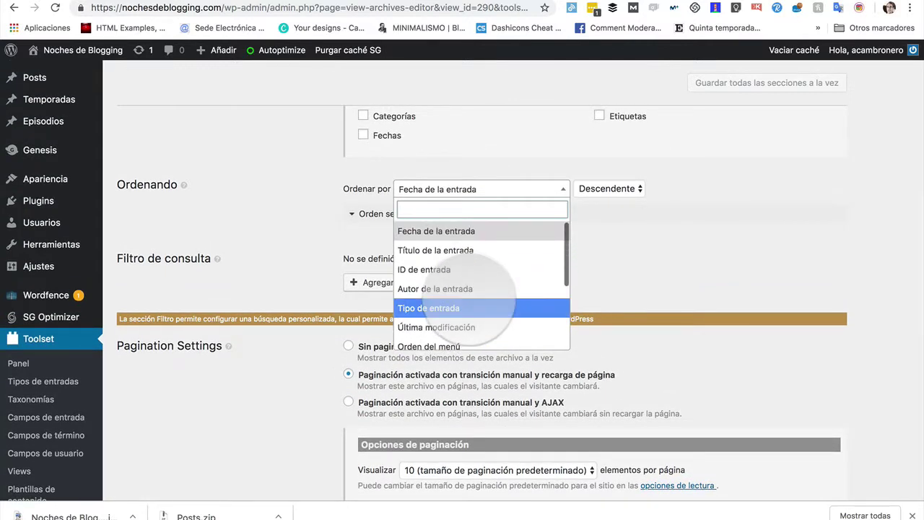
pyautogui.scroll(-1, 469, 297)
pyautogui.scroll(2, 469, 300)
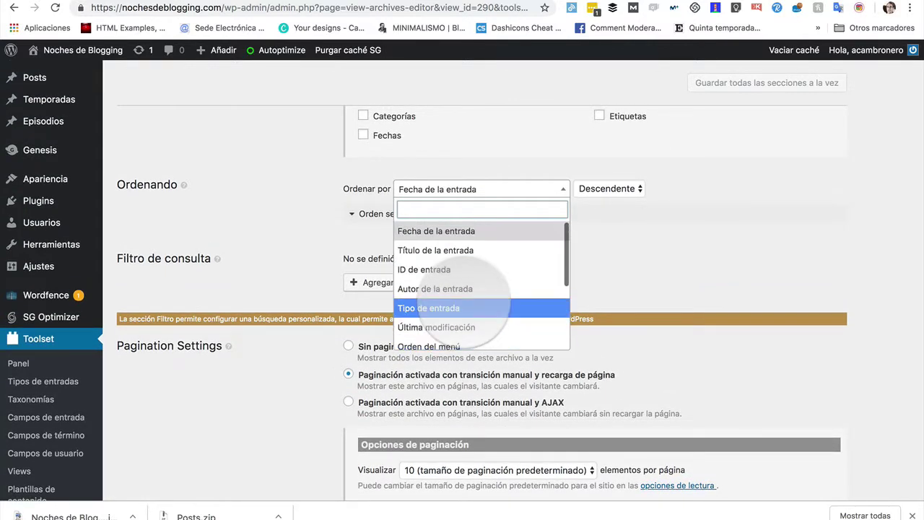
pyautogui.scroll(-3, 469, 300)
pyautogui.scroll(-1, 462, 301)
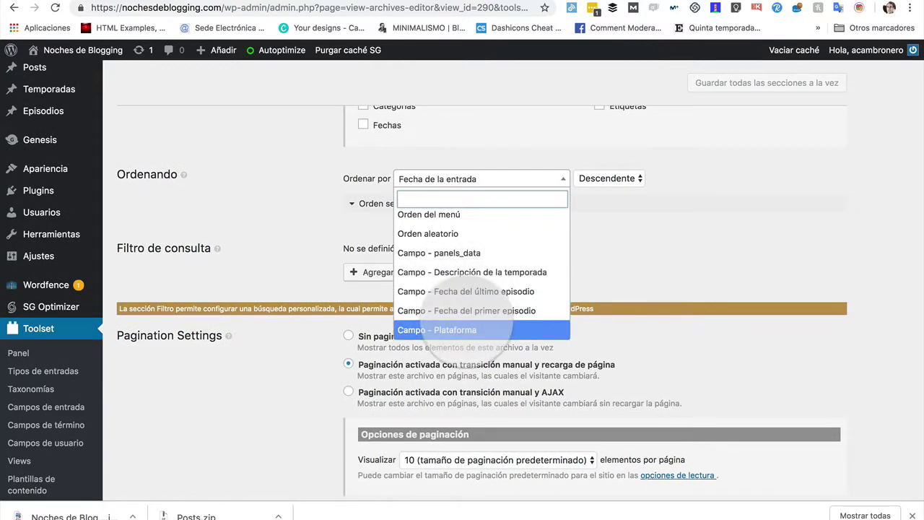
pyautogui.click(472, 310)
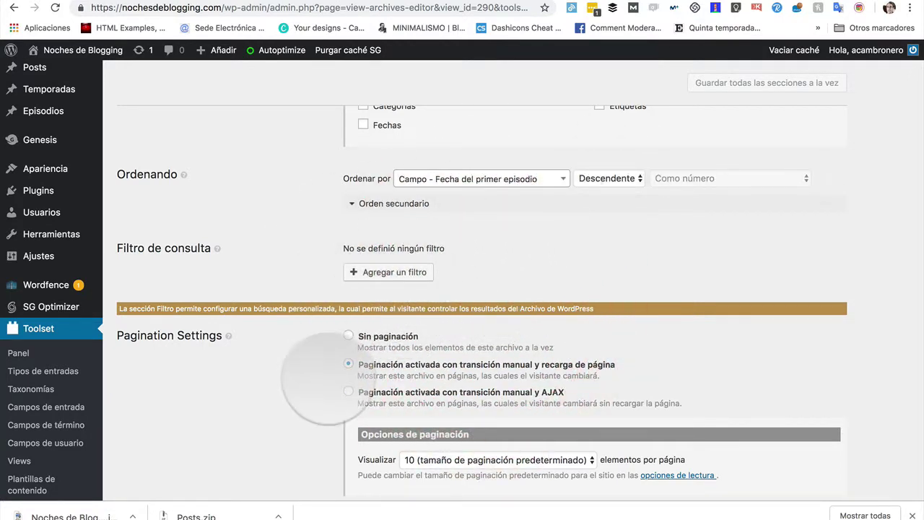
# Start the loop wizard in the Loop Editor and set the loop style to Tabla
pyautogui.scroll(-3, 325, 340)
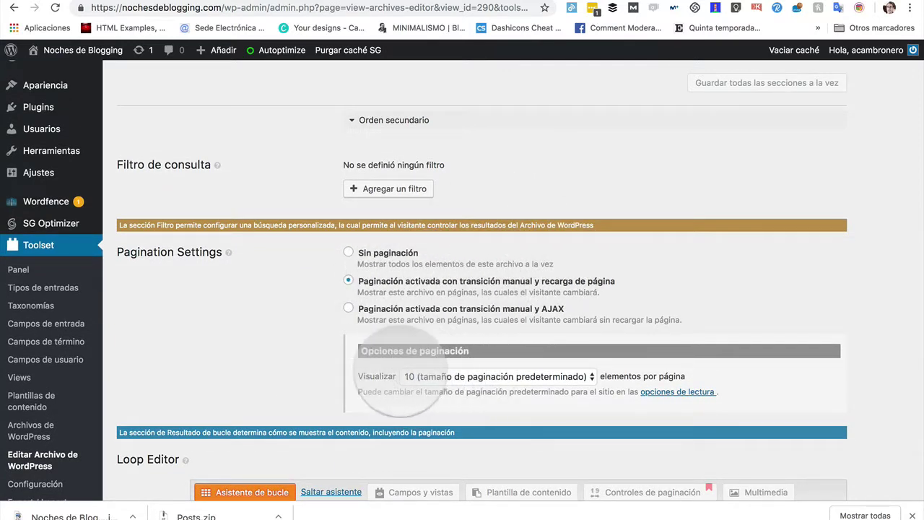
pyautogui.scroll(-2, 288, 366)
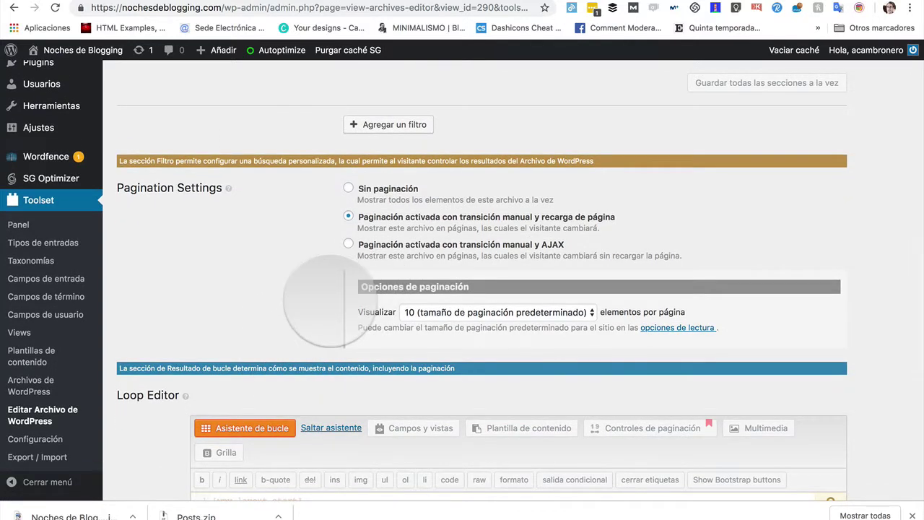
pyautogui.scroll(-3, 328, 300)
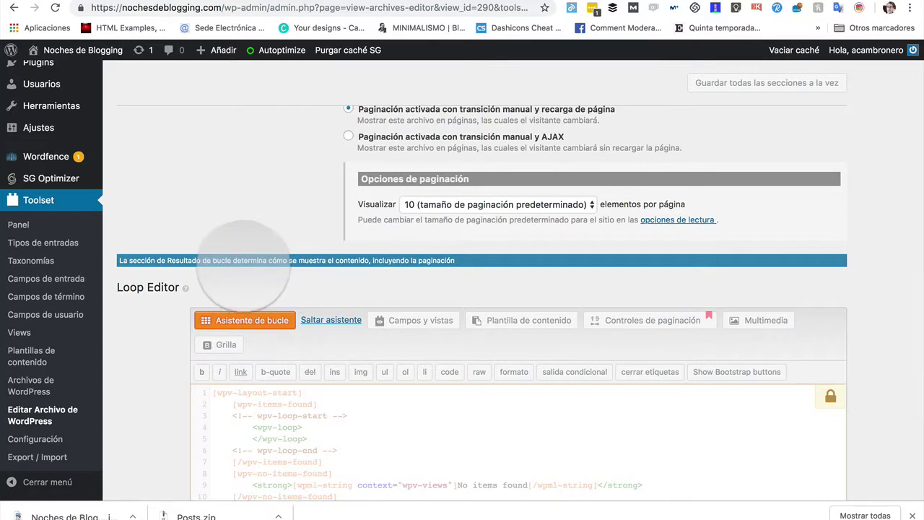
pyautogui.scroll(-3, 154, 289)
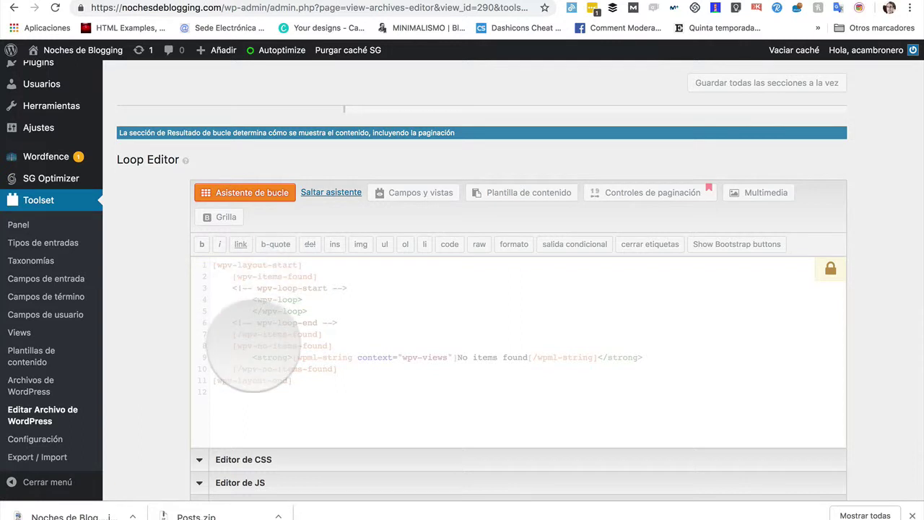
pyautogui.scroll(-2, 249, 329)
pyautogui.click(244, 146)
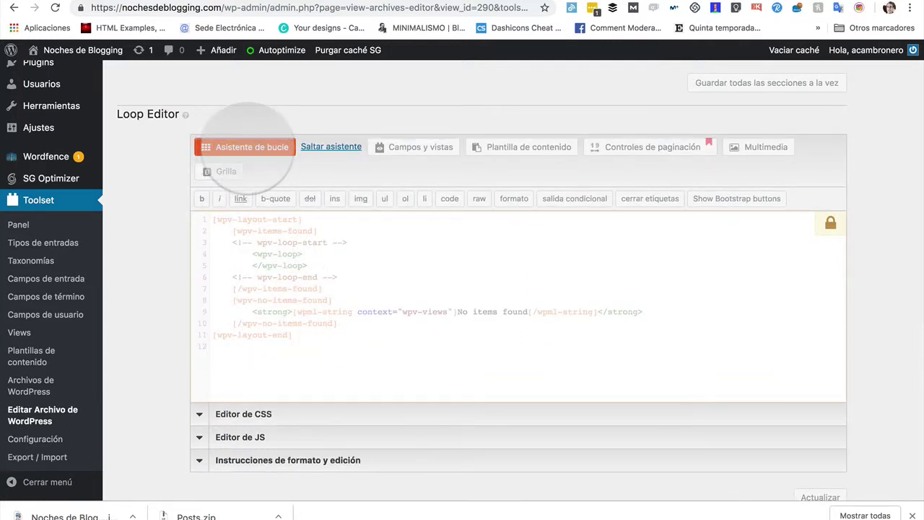
pyautogui.scroll(-3, 260, 145)
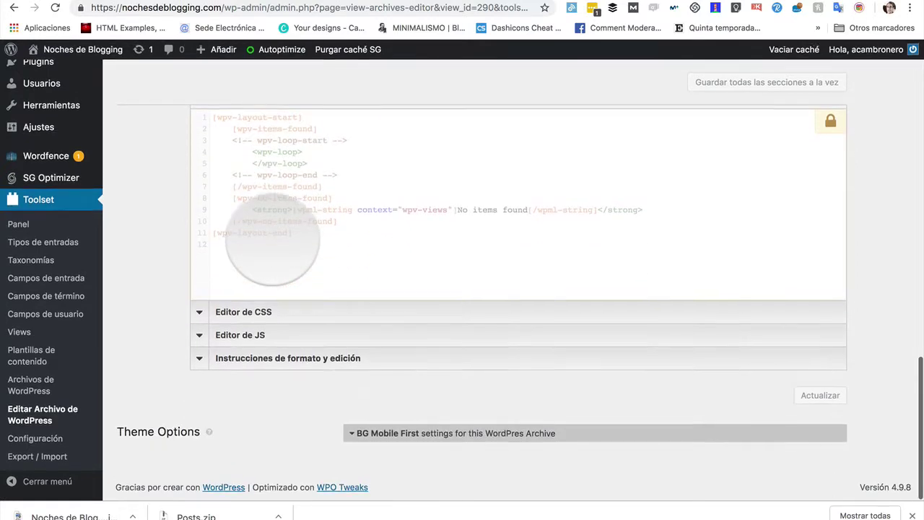
pyautogui.scroll(5, 293, 227)
pyautogui.click(252, 242)
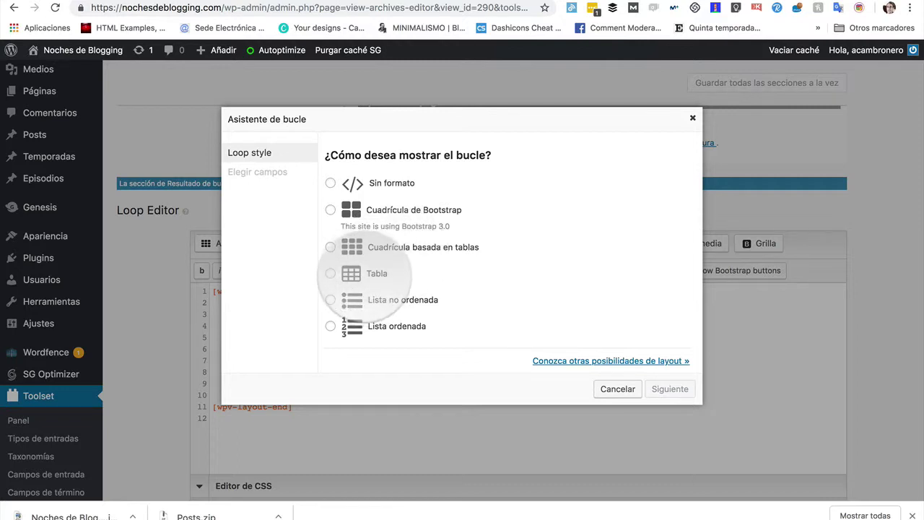
pyautogui.click(330, 273)
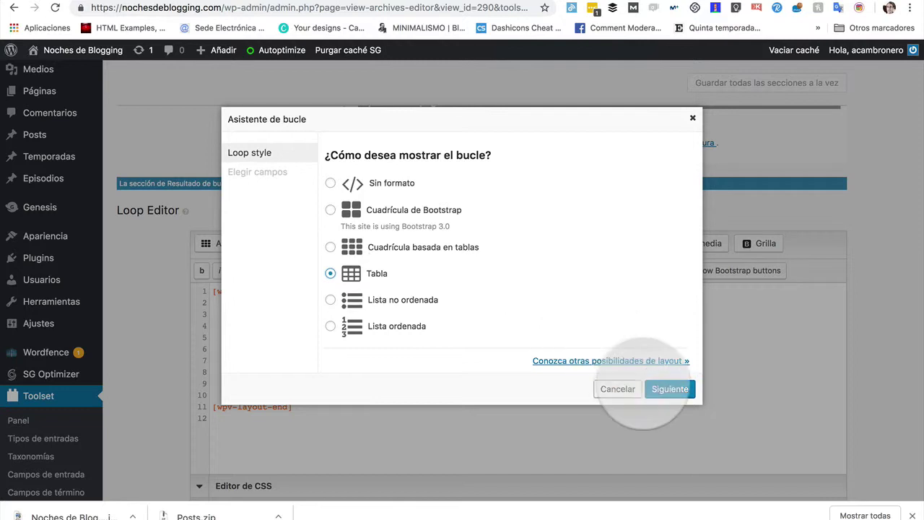
pyautogui.click(670, 389)
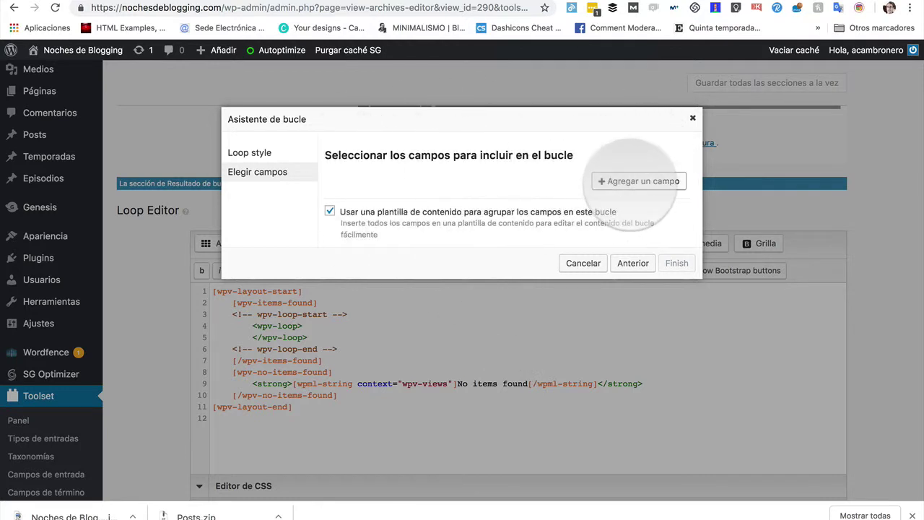
# Add "Título de entrada con un enlace" as the first field of the loop
pyautogui.click(638, 182)
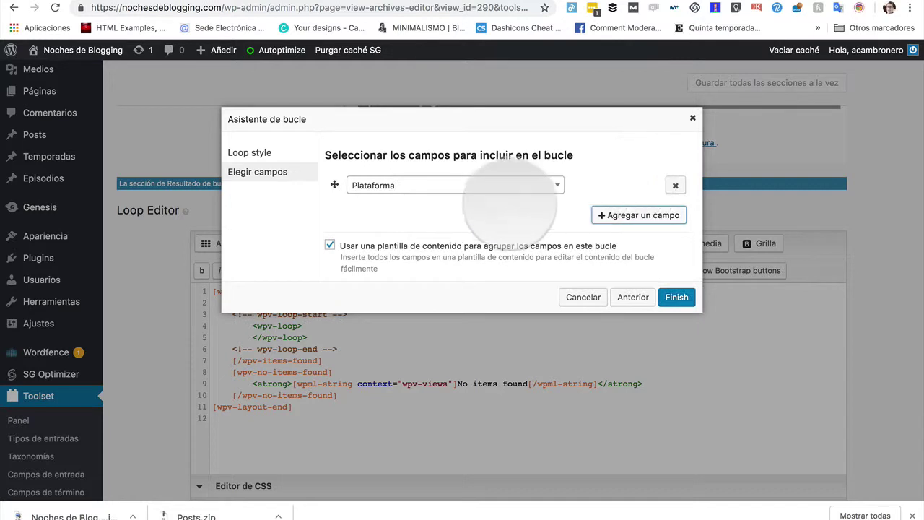
pyautogui.click(549, 185)
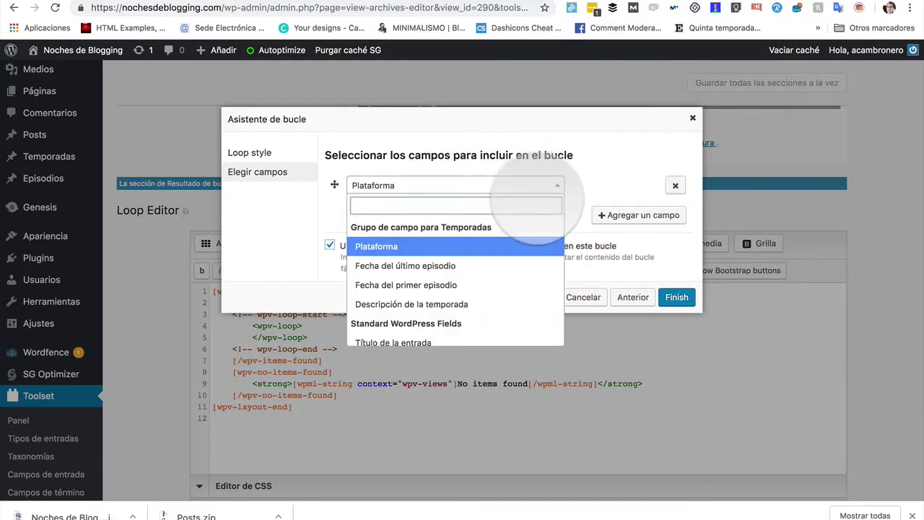
pyautogui.scroll(-2, 482, 278)
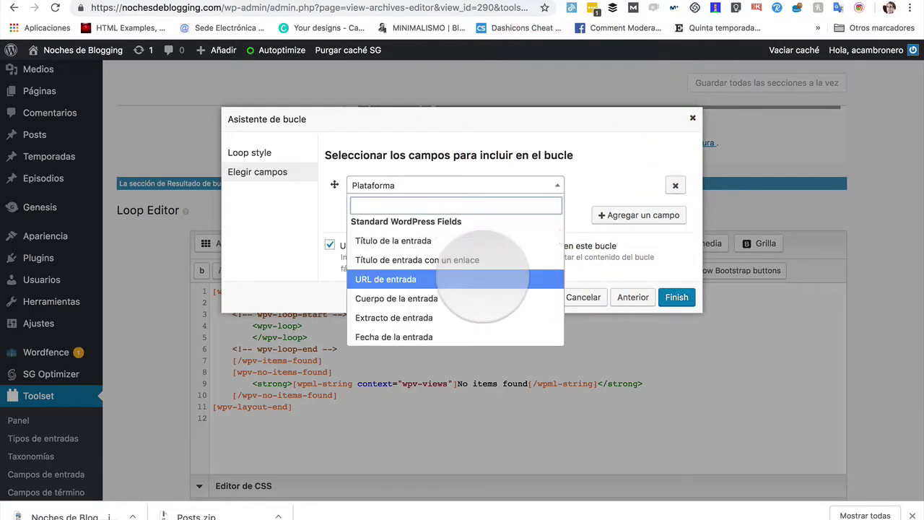
pyautogui.scroll(-1, 482, 279)
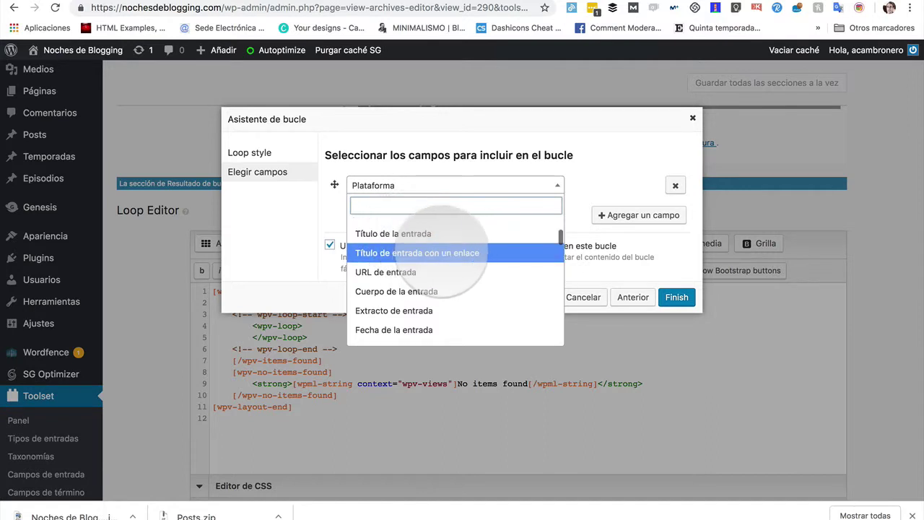
pyautogui.click(449, 253)
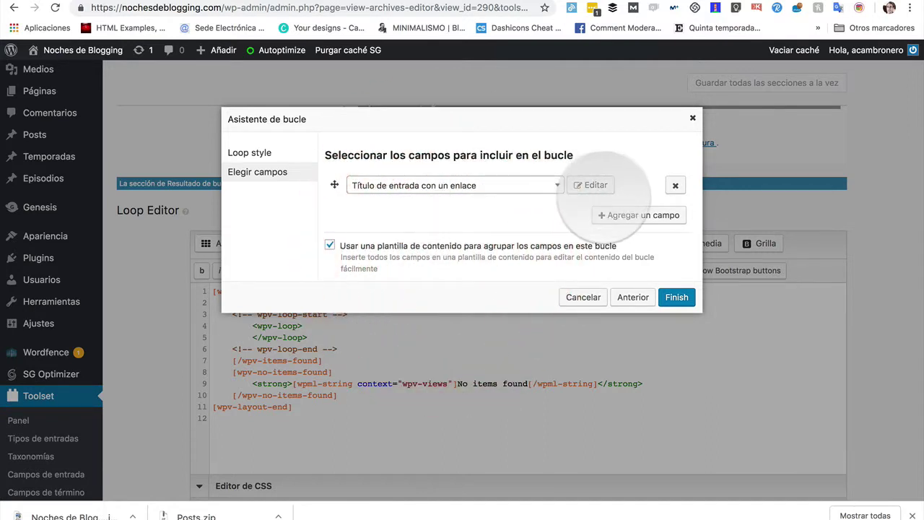
# Add the fields "Fecha del primer episodio" and "Fecha del último episodio" to the loop and finish the loop wizard
pyautogui.click(638, 214)
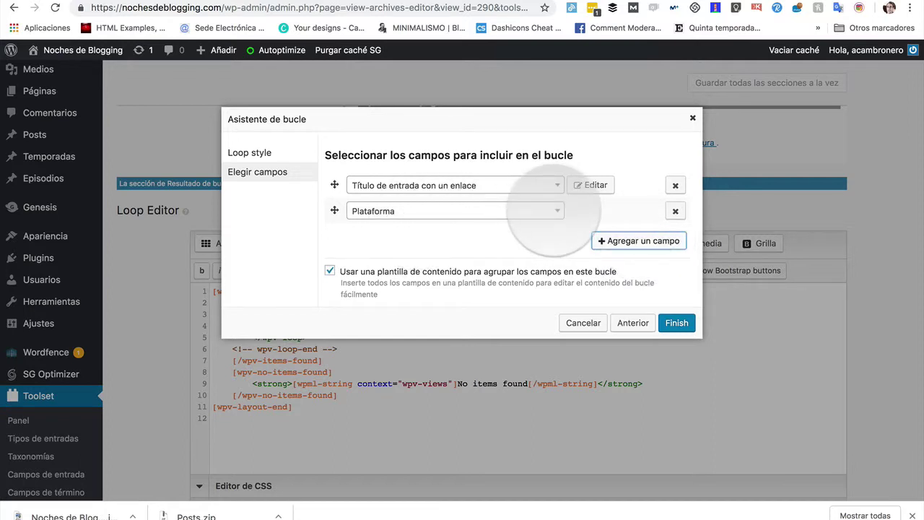
pyautogui.click(553, 210)
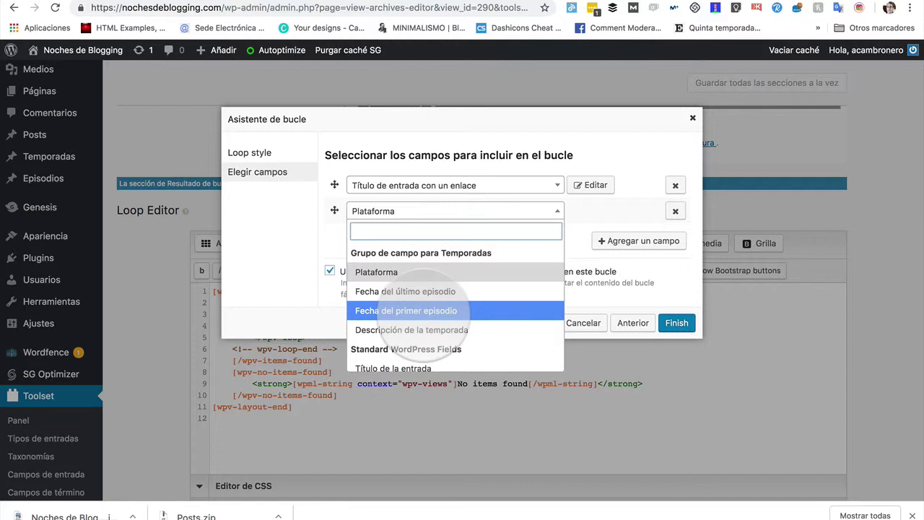
pyautogui.click(430, 310)
pyautogui.click(638, 241)
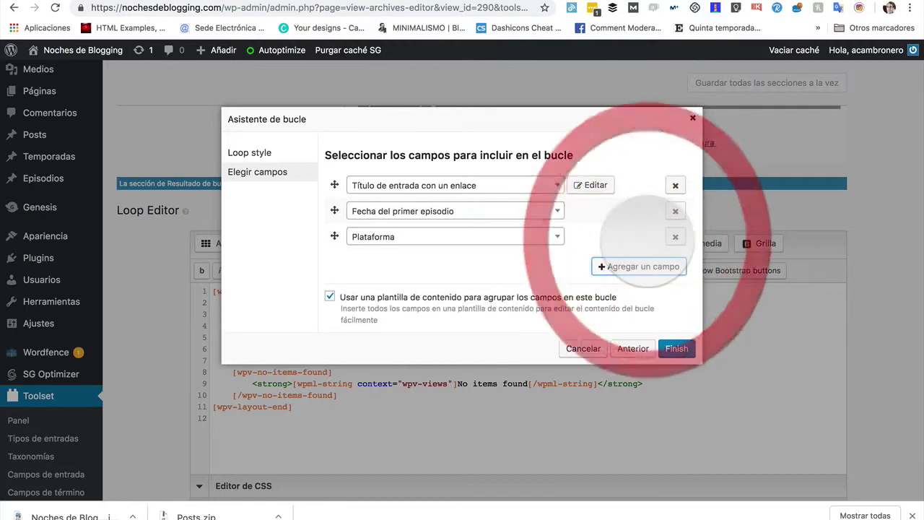
pyautogui.click(553, 237)
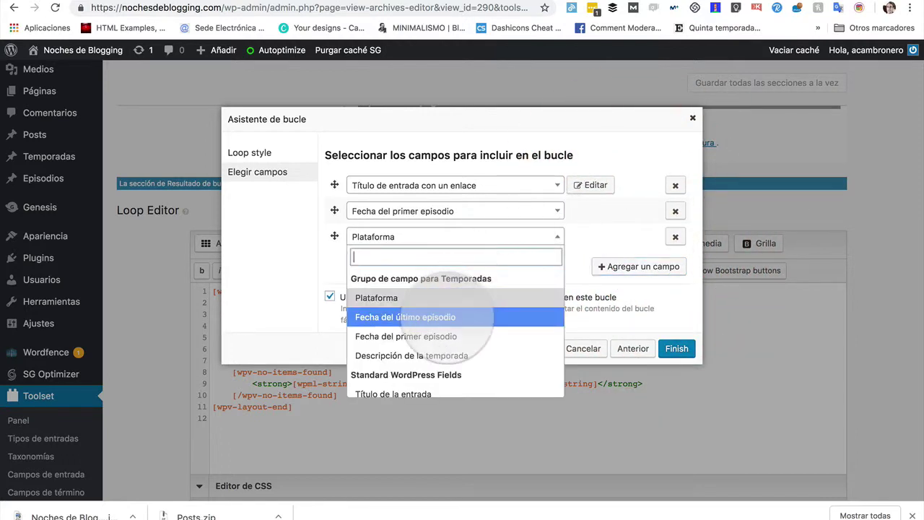
pyautogui.click(445, 317)
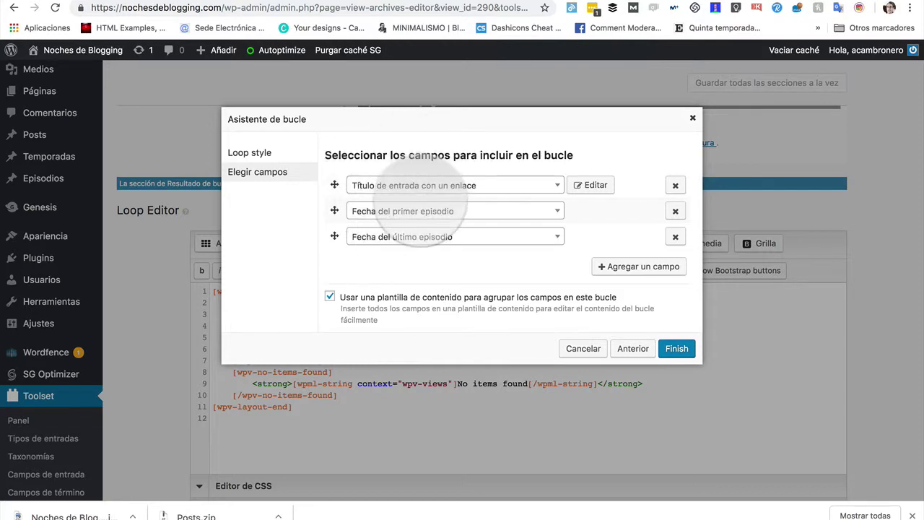
pyautogui.click(677, 349)
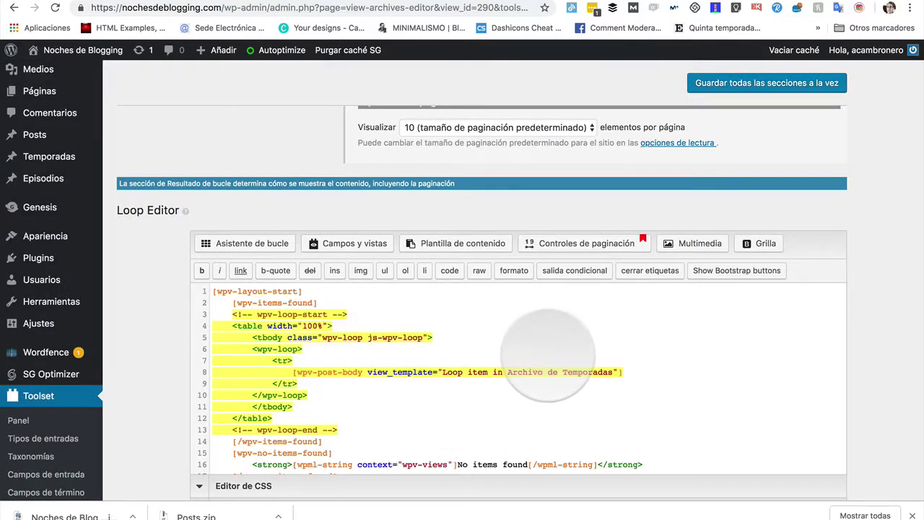
# Examine the generated table code in the Loop Editor and the cell shortcodes in the "Loop item in Archivo de Temporadas" template
pyautogui.scroll(-1, 464, 318)
pyautogui.scroll(1, 484, 278)
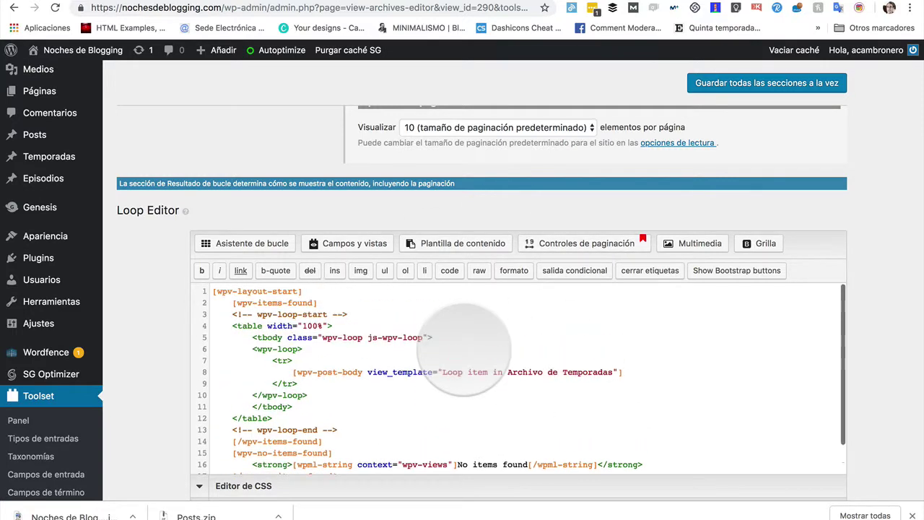
pyautogui.scroll(-1, 221, 372)
pyautogui.scroll(1, 220, 311)
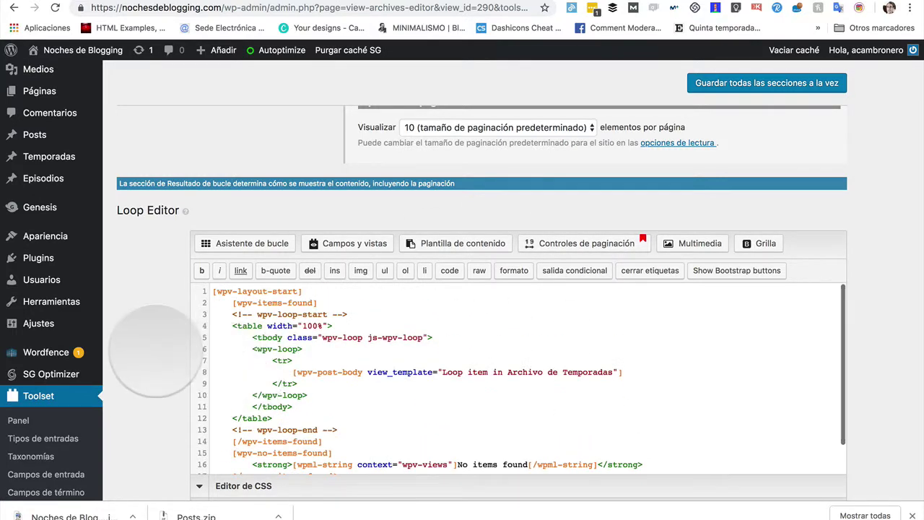
pyautogui.scroll(-2, 155, 332)
pyautogui.scroll(-5, 159, 325)
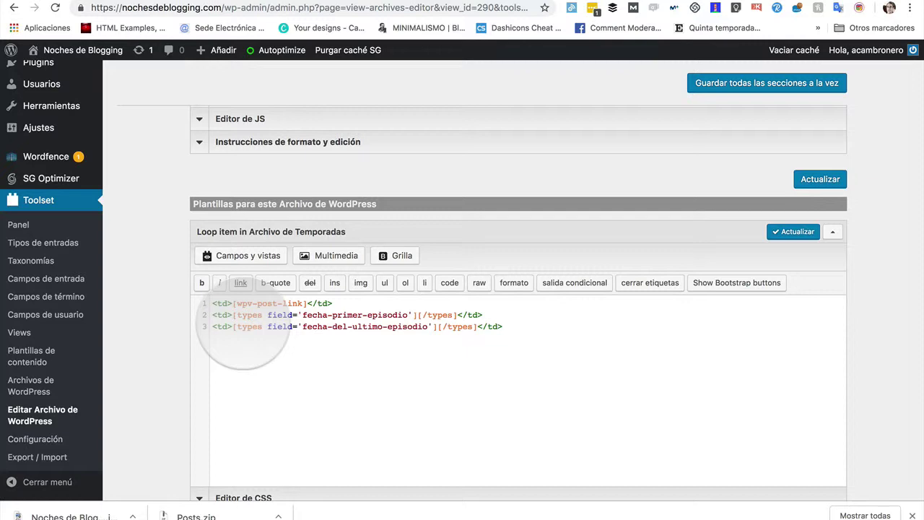
pyautogui.scroll(5, 241, 334)
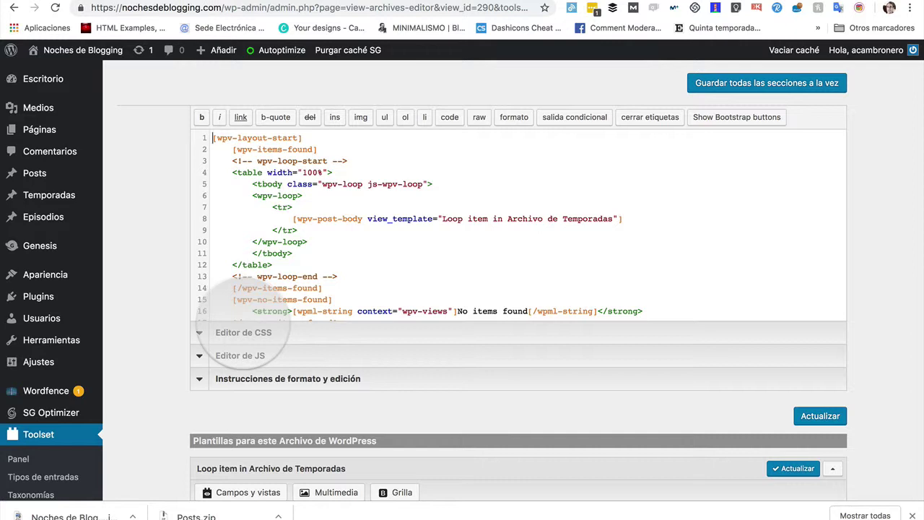
pyautogui.scroll(-2, 267, 462)
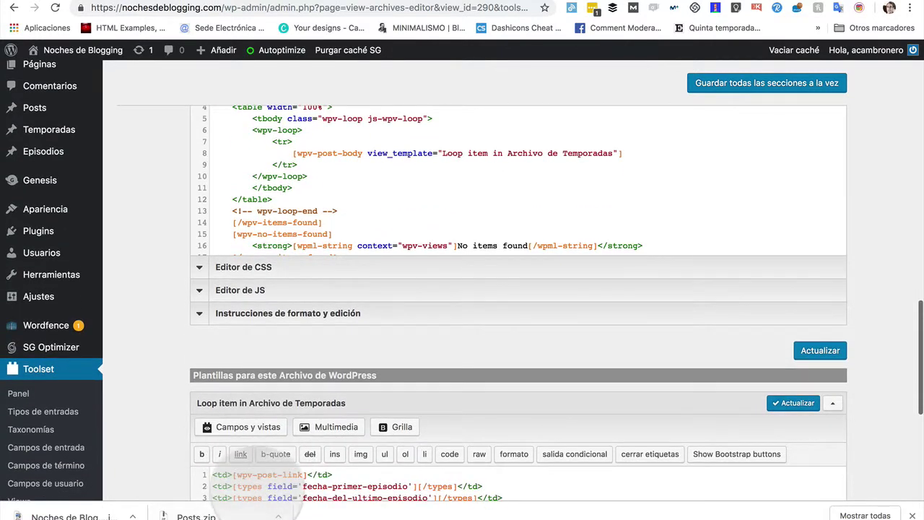
pyautogui.scroll(3, 281, 289)
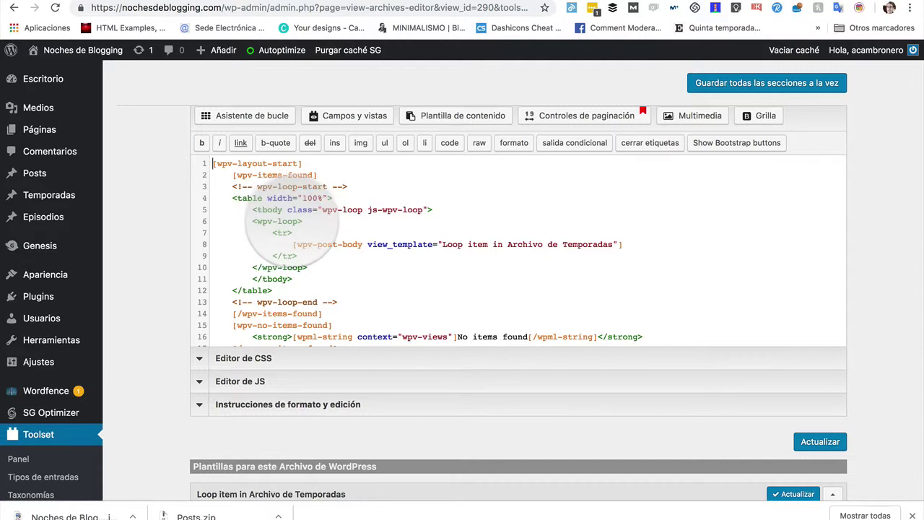
pyautogui.scroll(-1, 278, 332)
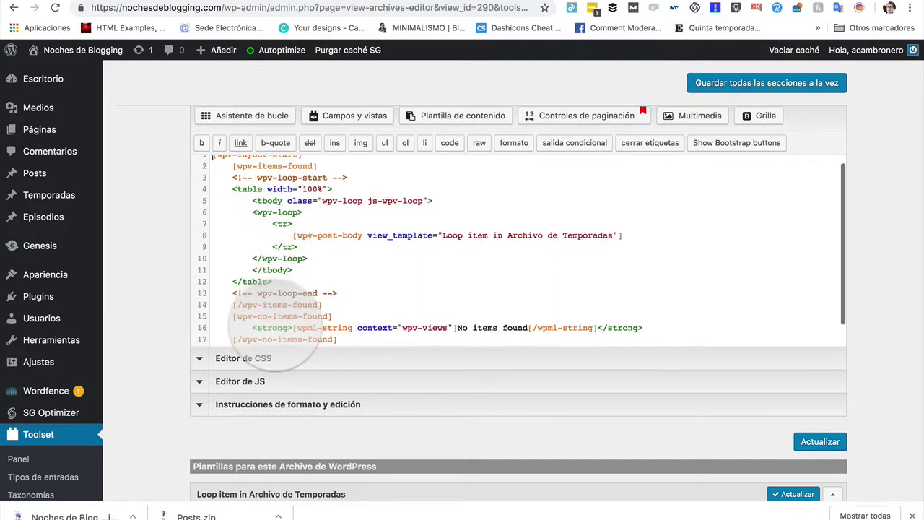
pyautogui.scroll(-1, 278, 336)
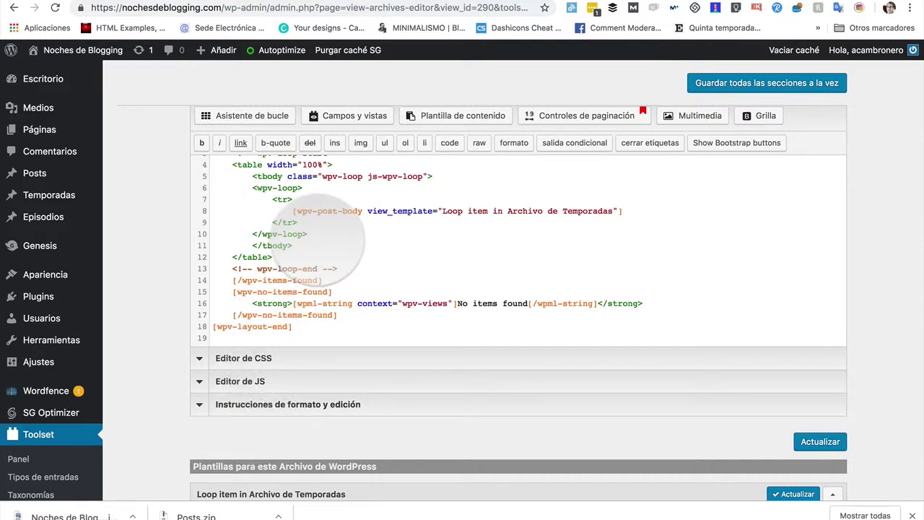
pyautogui.scroll(2, 318, 231)
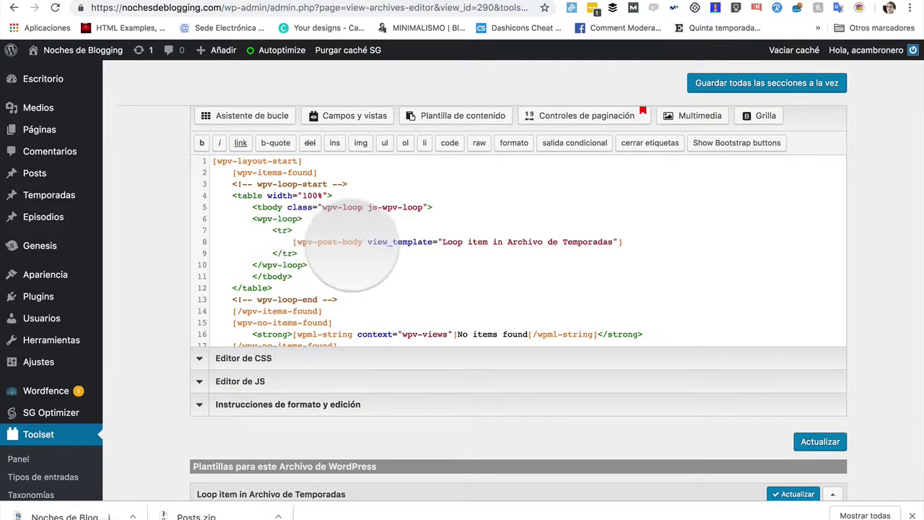
pyautogui.scroll(-2, 390, 303)
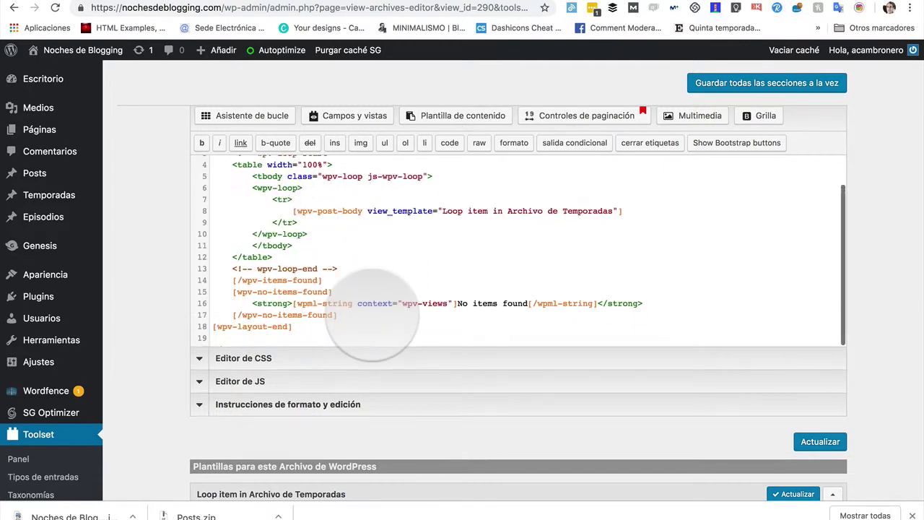
pyautogui.scroll(-5, 375, 299)
pyautogui.scroll(-1, 373, 307)
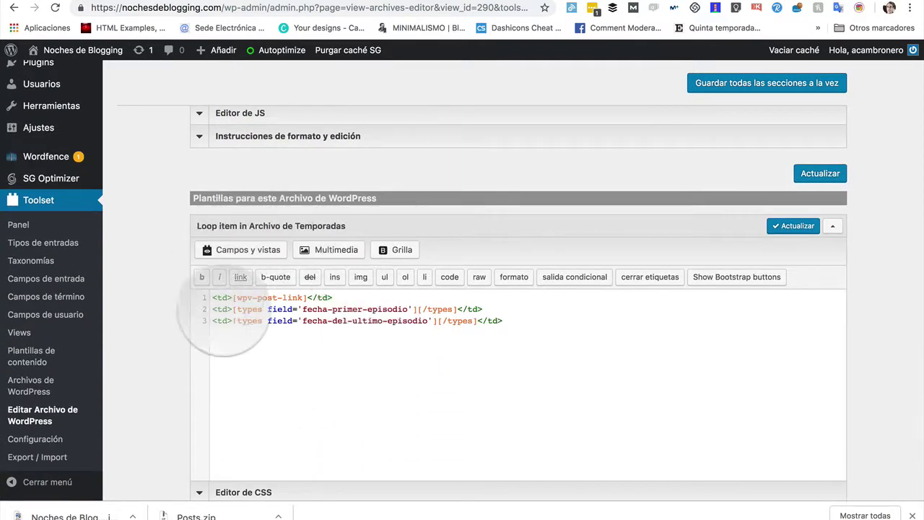
pyautogui.scroll(5, 275, 325)
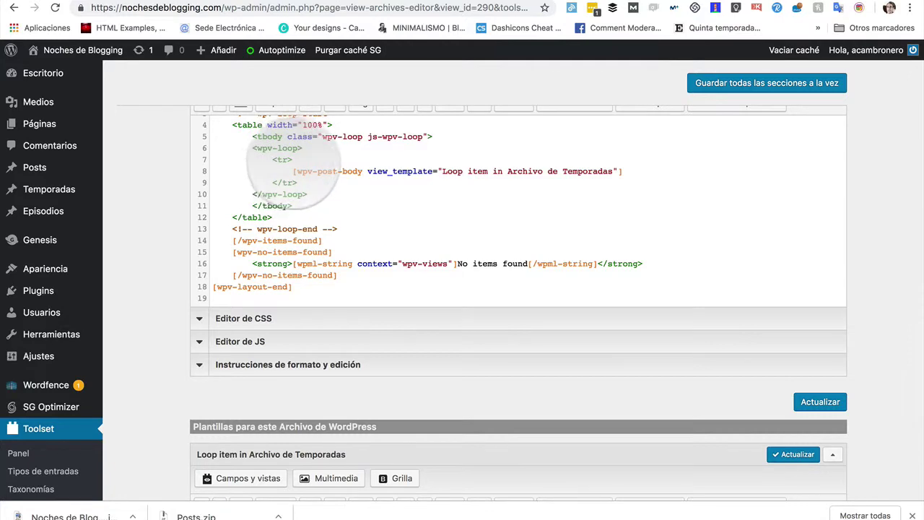
pyautogui.scroll(-6, 293, 397)
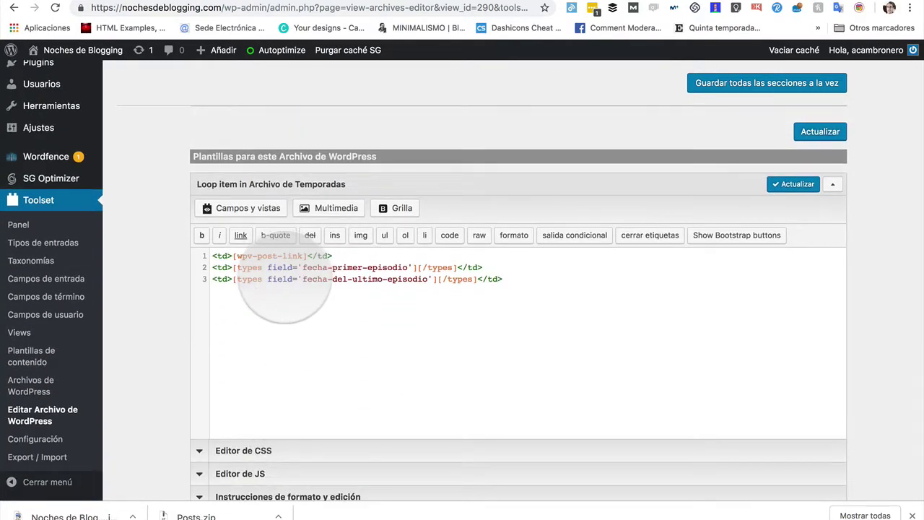
pyautogui.scroll(4, 284, 278)
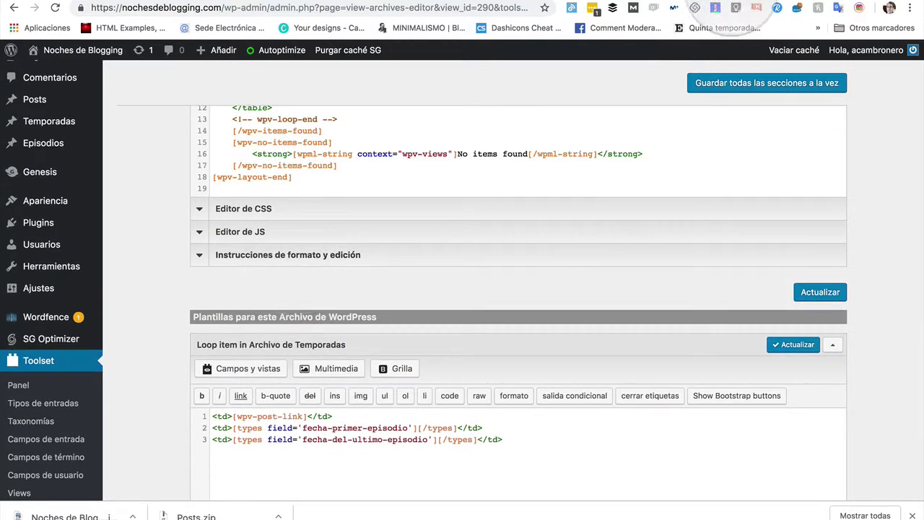
# Compare the table on the site's public Temporadas page with the archive's loop code and its loop item template
pyautogui.click(728, 1)
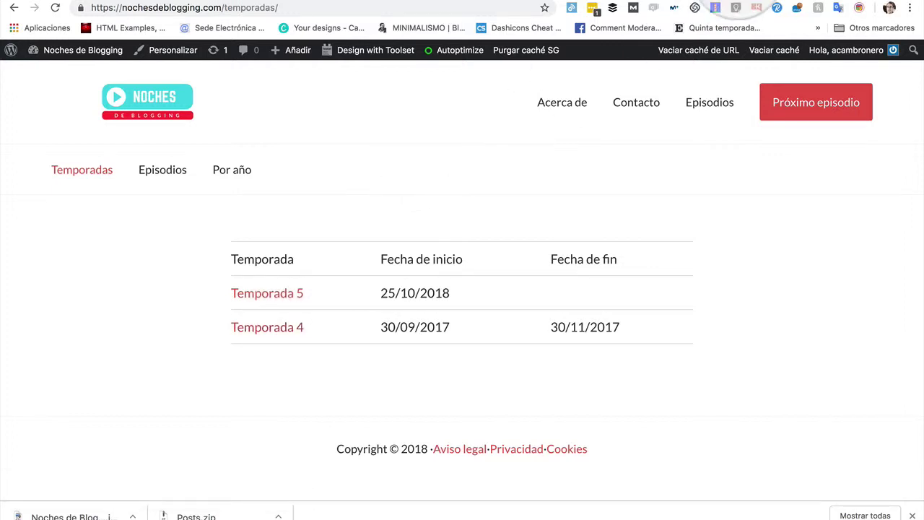
pyautogui.click(694, 6)
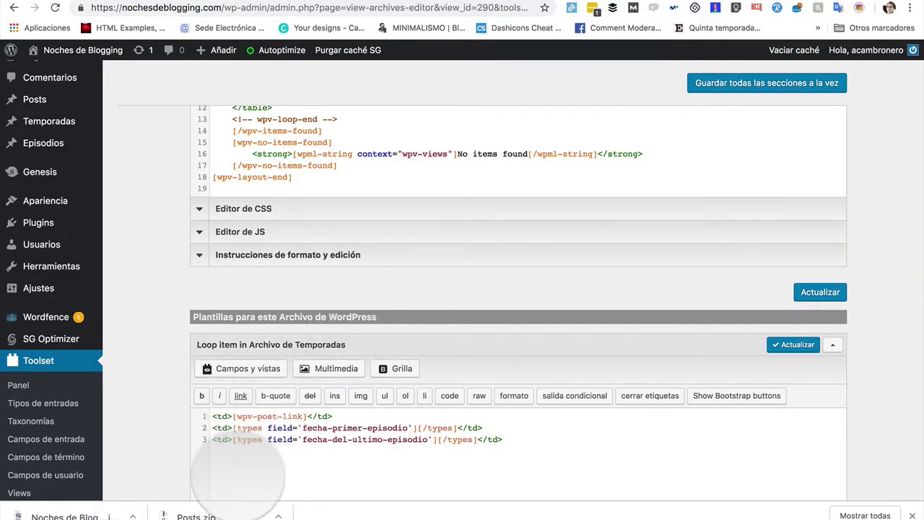
pyautogui.scroll(10, 340, 144)
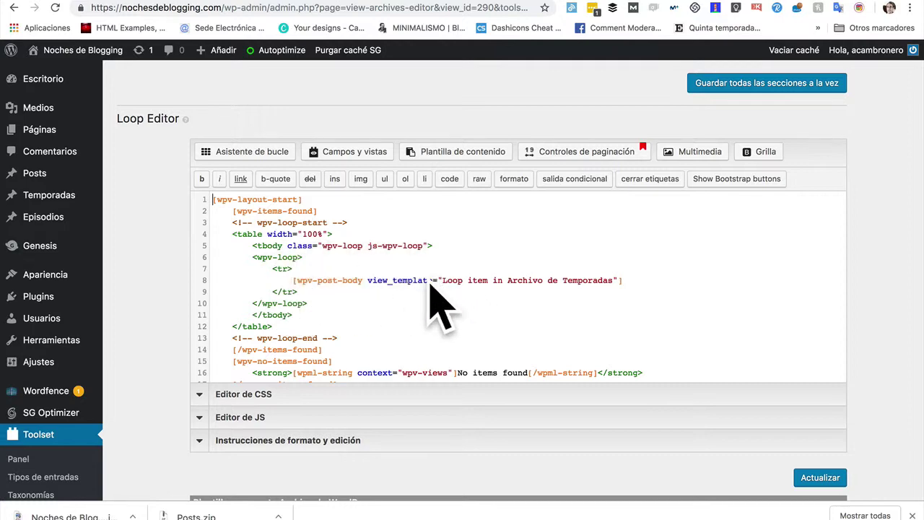
pyautogui.scroll(-3, 267, 442)
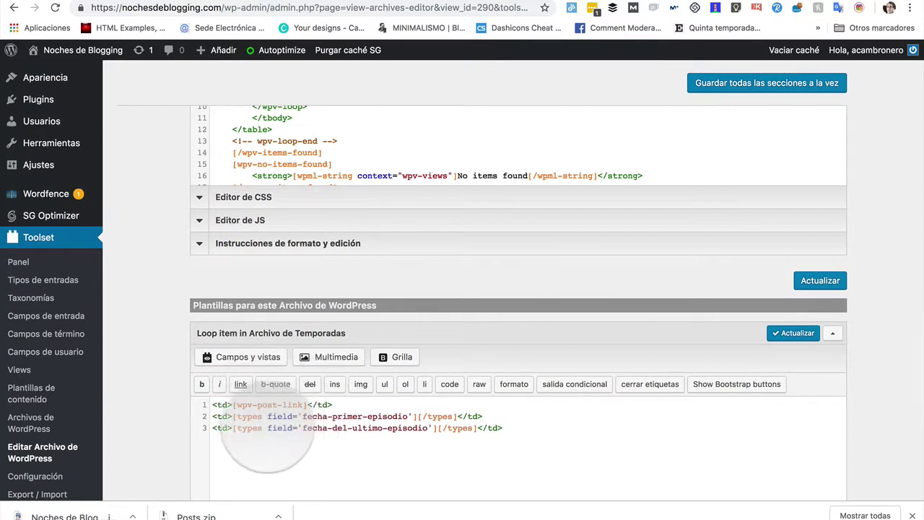
pyautogui.scroll(3, 267, 440)
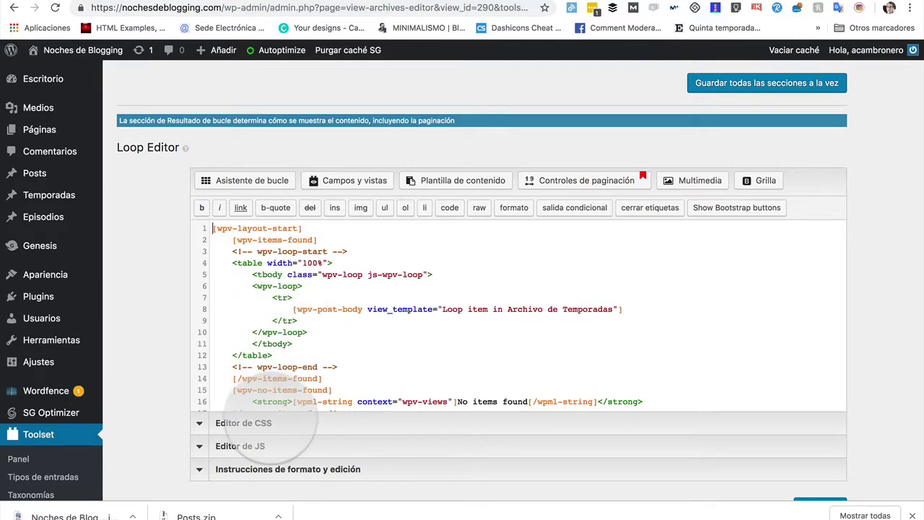
pyautogui.scroll(-5, 278, 372)
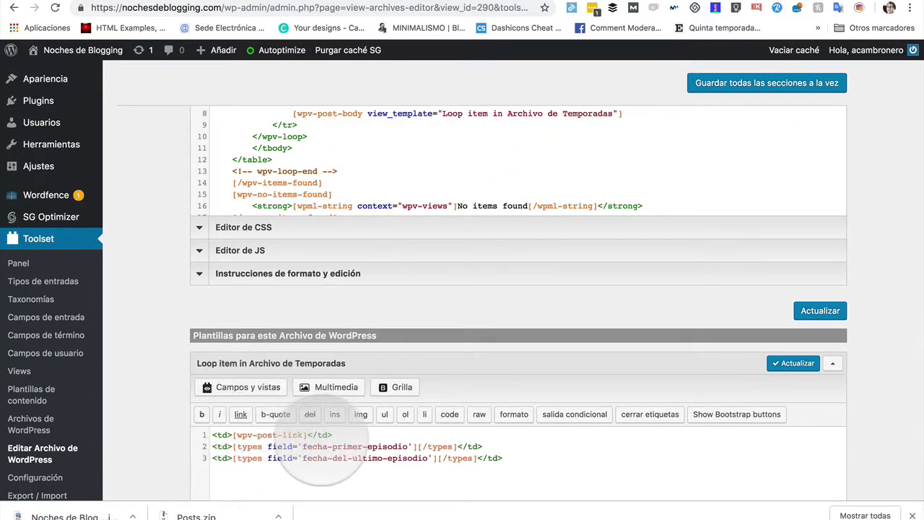
pyautogui.click(260, 453)
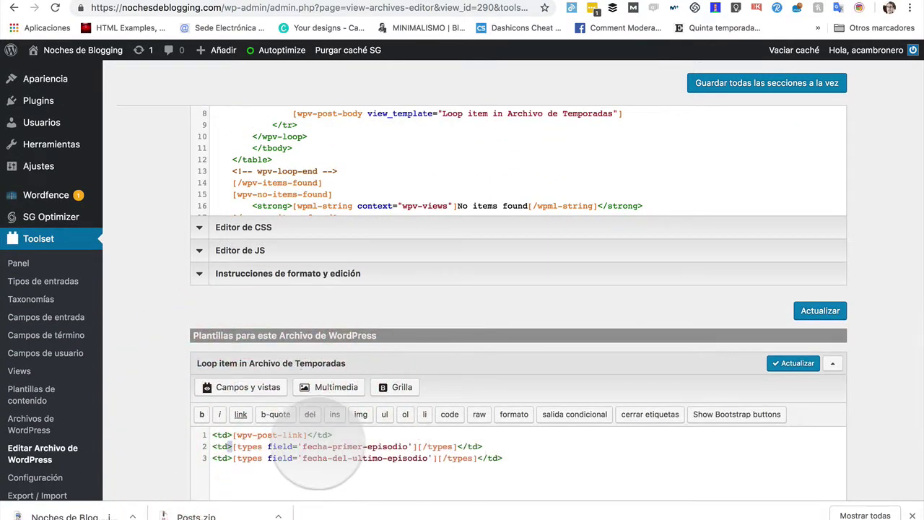
# Insert a header row above the opening wpv-loop tag with cells "Temporada", "Fecha de inicio" and "Fecha de fin", aligning its tr tags
pyautogui.scroll(3, 242, 453)
pyautogui.scroll(2, 231, 455)
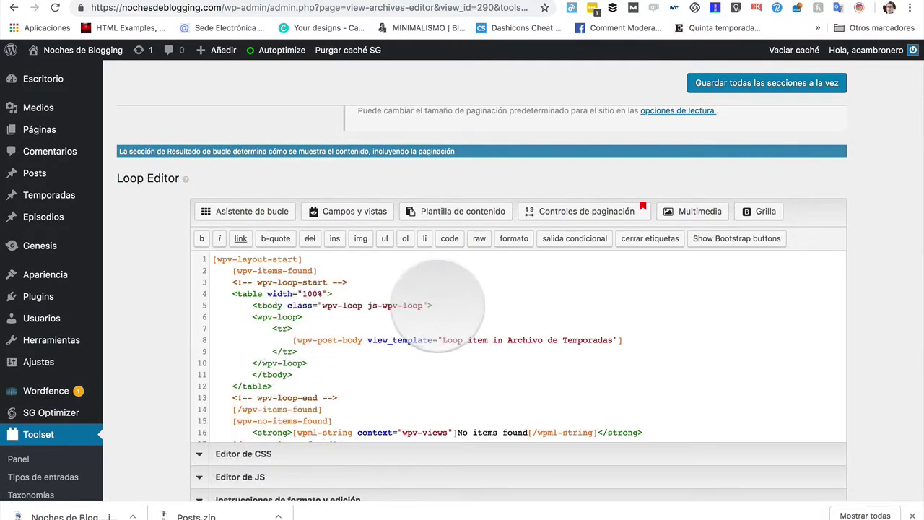
pyautogui.press('Return')
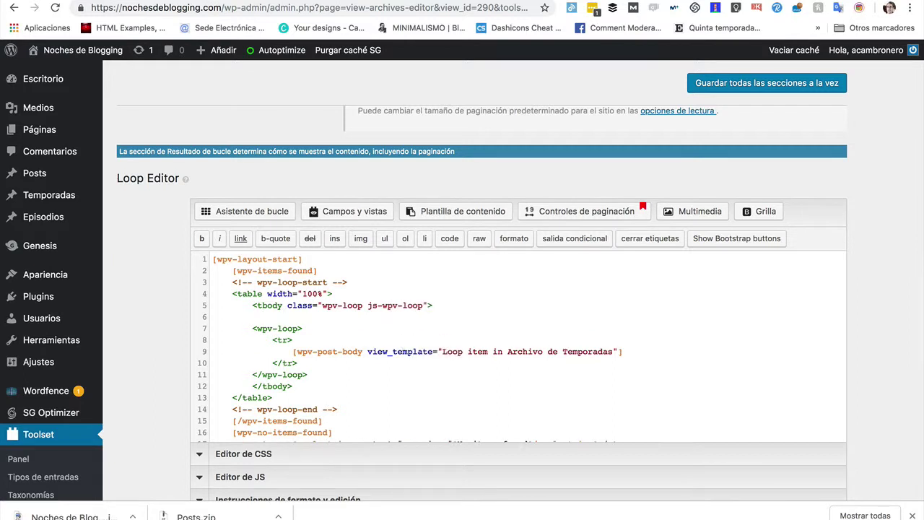
pyautogui.write('<tr>       <td>Temporada</td>   <td>Fecha de inicio</td>   <td>Fecha de fin</td>   </tr>')
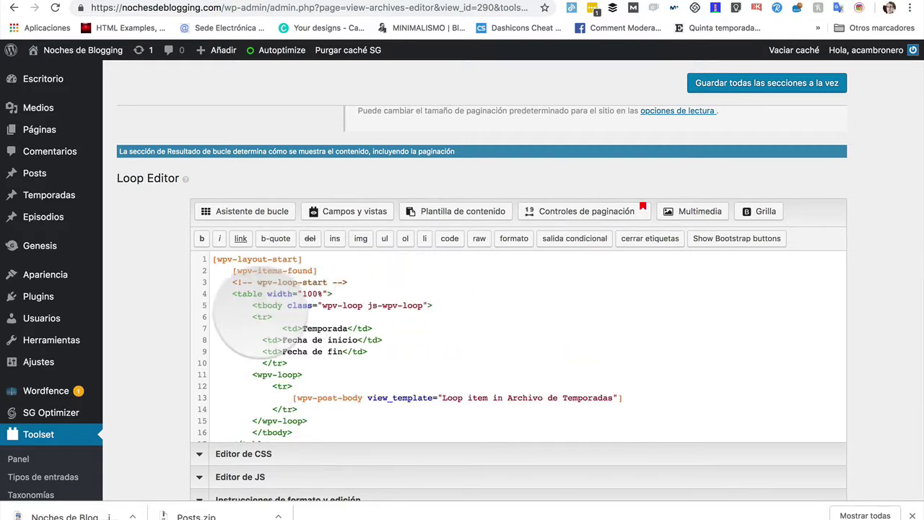
pyautogui.moveTo(252, 316); pyautogui.dragTo(214, 316)
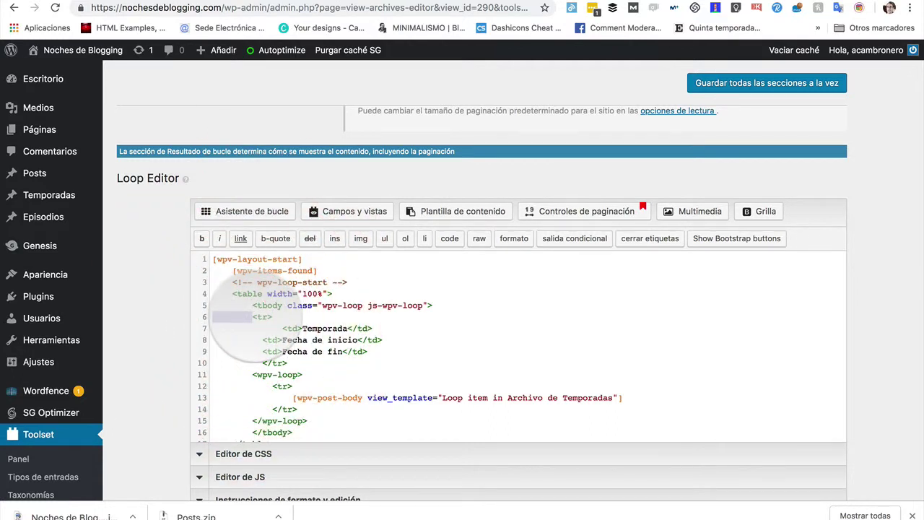
pyautogui.click(252, 317)
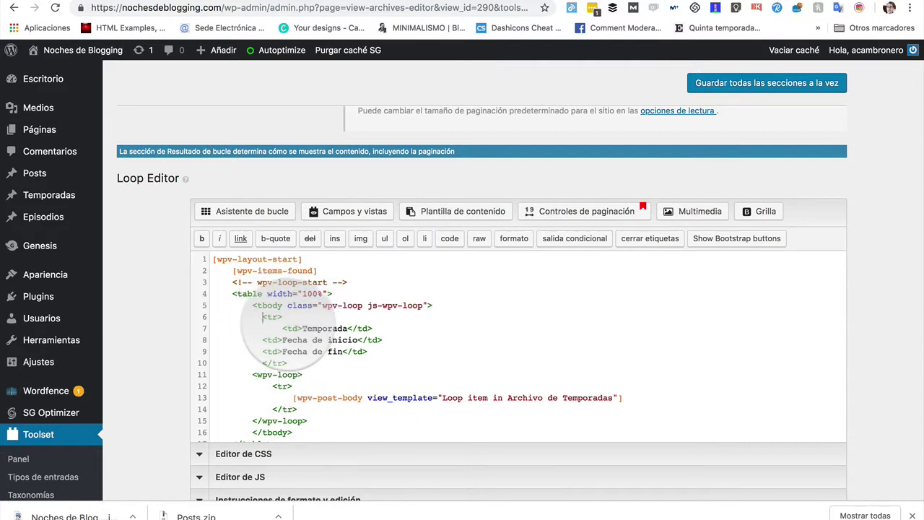
# Check the column headings on the public Temporadas page against the header row in the Loop Editor
pyautogui.click(720, 27)
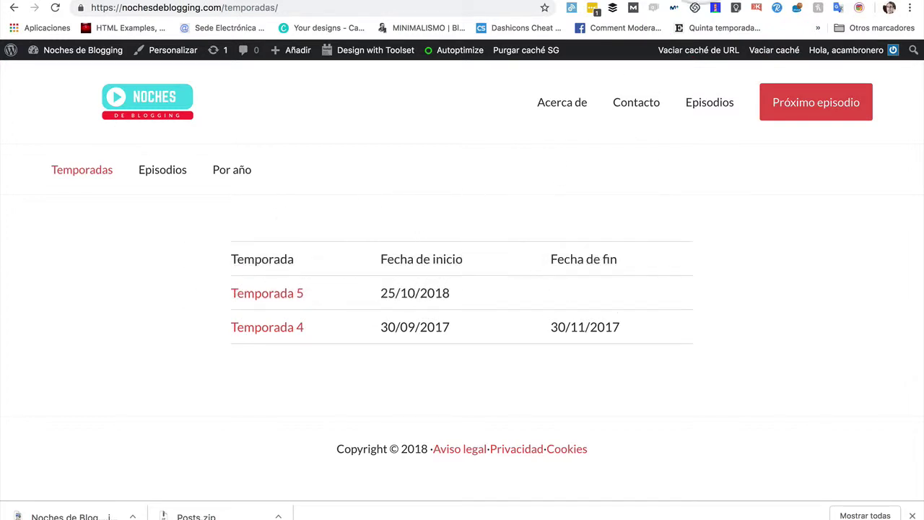
pyautogui.press('super+bracketleft')
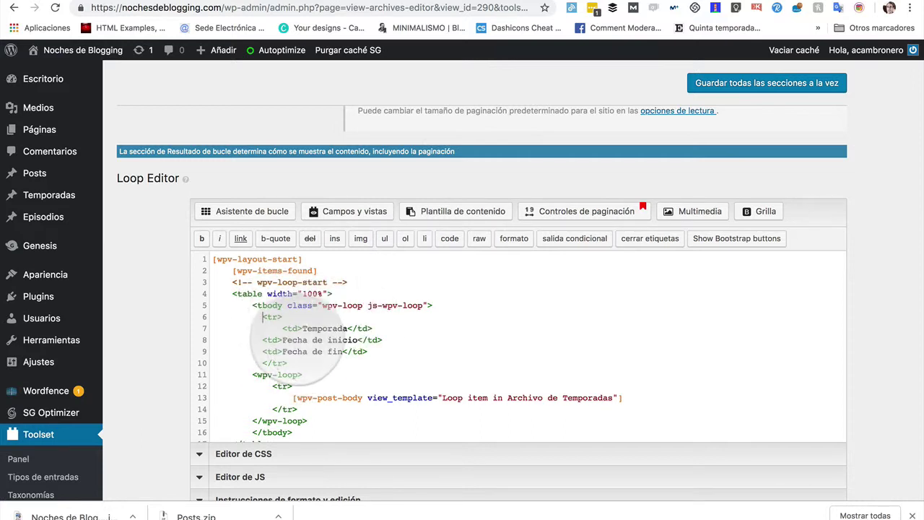
pyautogui.click(263, 317)
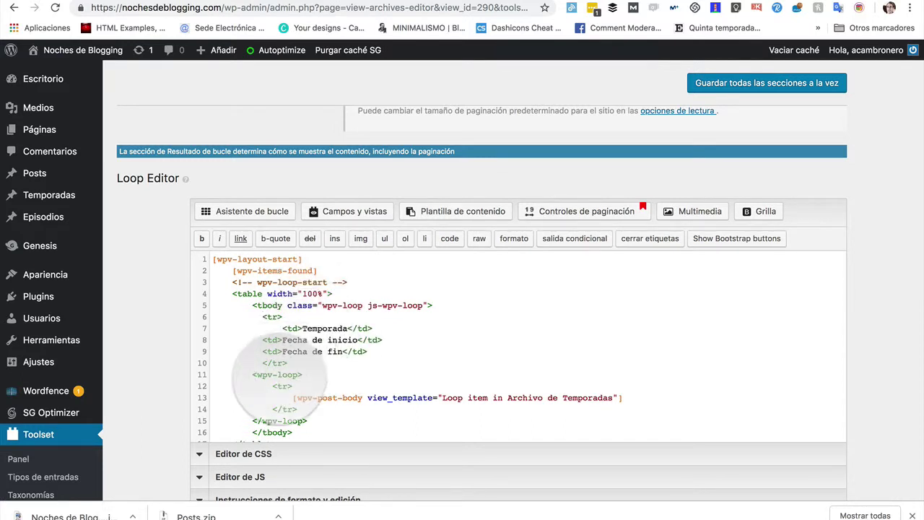
# Examine the finished loop code, from the header row to the closing wpv-layout tag, and the cell shortcodes in its loop item template
pyautogui.scroll(-3, 303, 347)
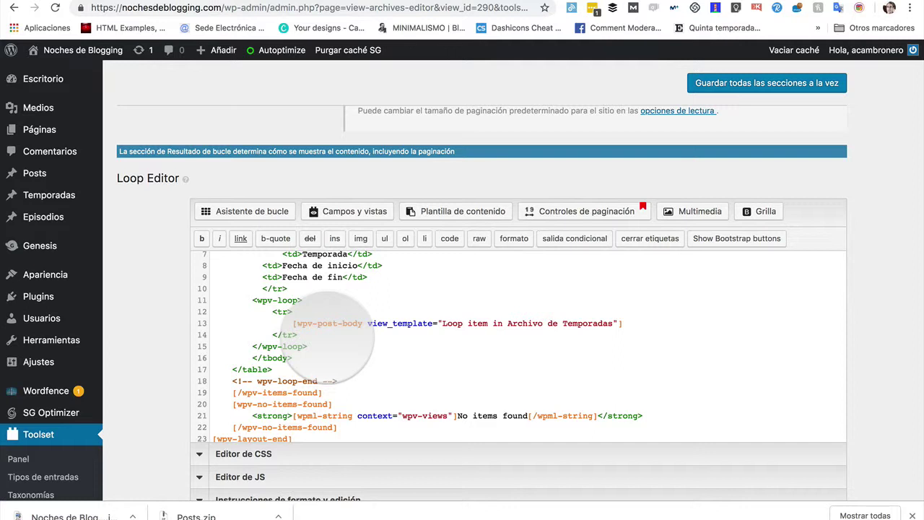
pyautogui.scroll(-1, 332, 340)
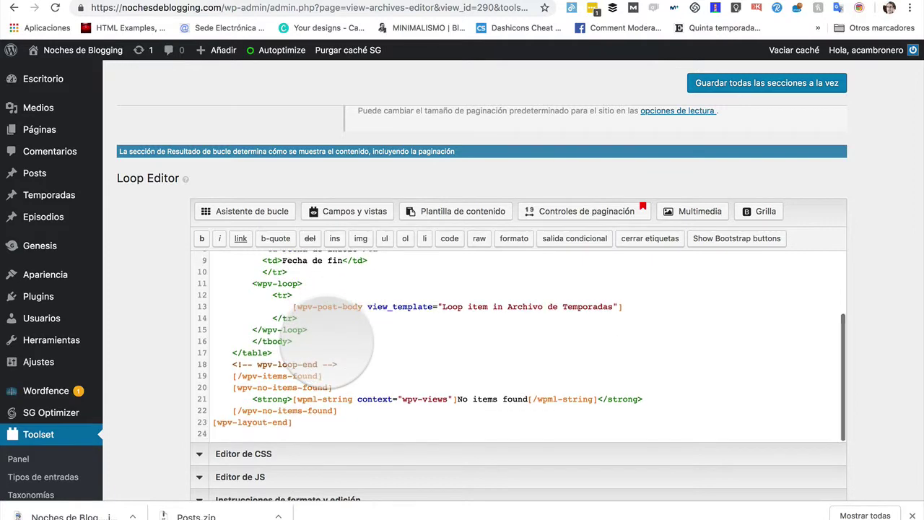
pyautogui.scroll(-4, 123, 339)
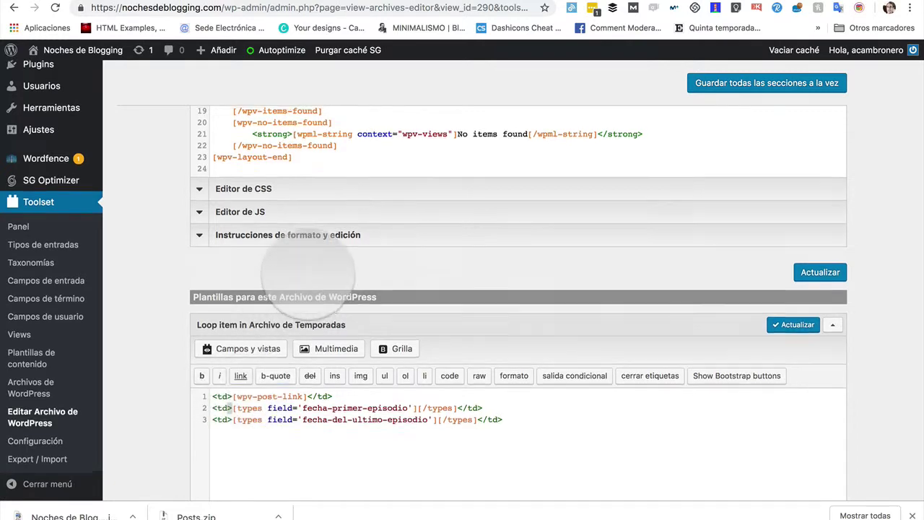
pyautogui.scroll(3, 289, 245)
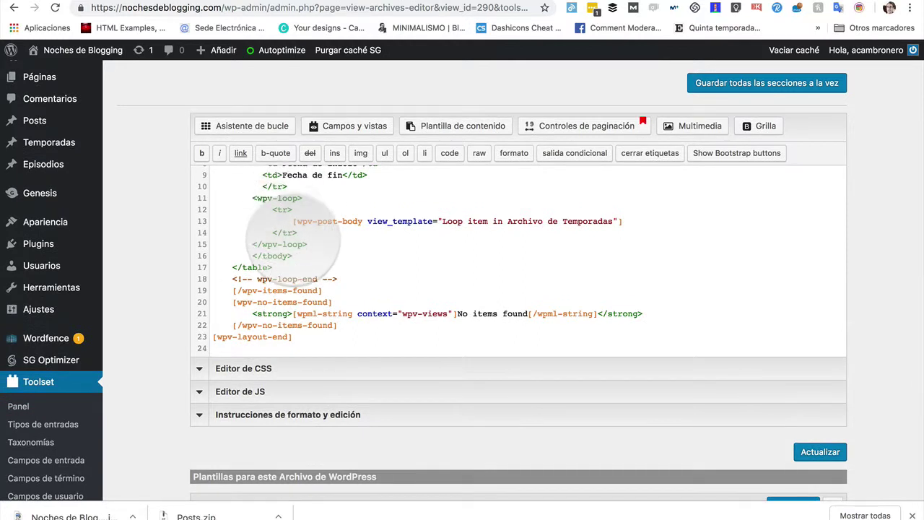
pyautogui.scroll(3, 299, 239)
pyautogui.scroll(-2, 281, 260)
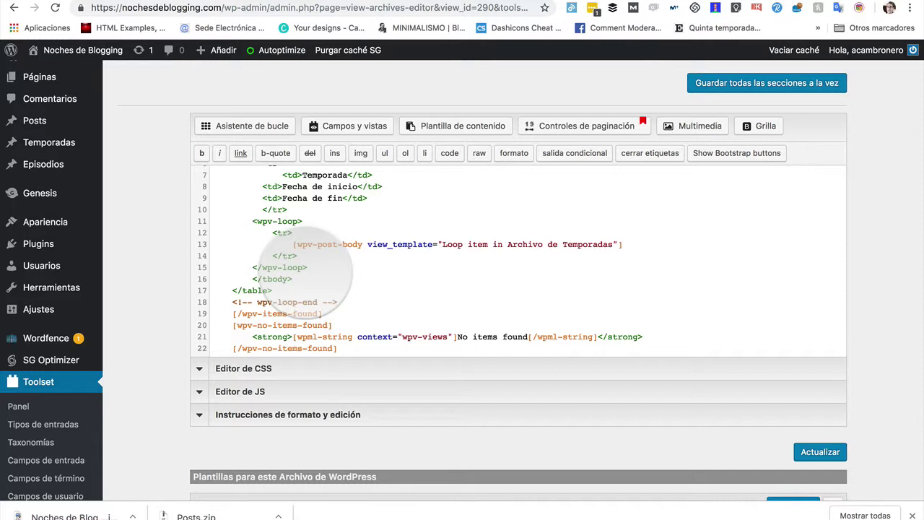
pyautogui.scroll(3, 296, 274)
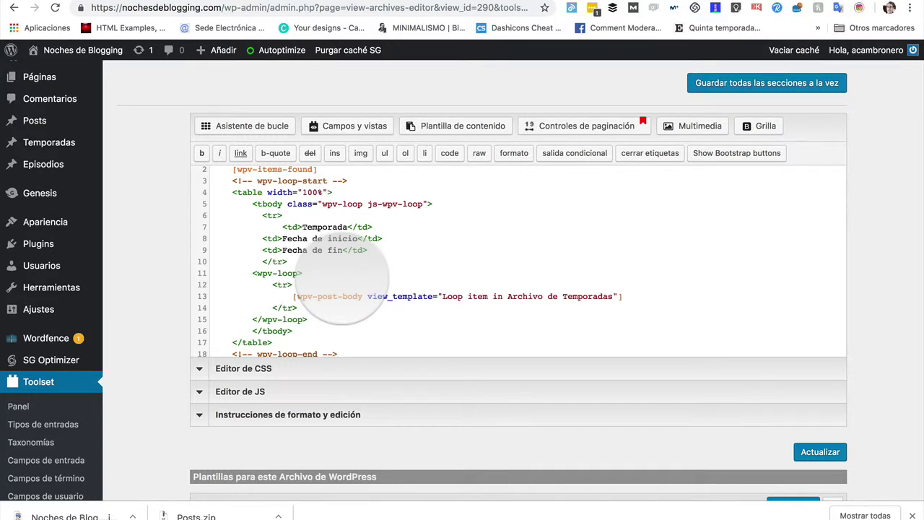
pyautogui.scroll(1, 341, 277)
pyautogui.scroll(-5, 341, 275)
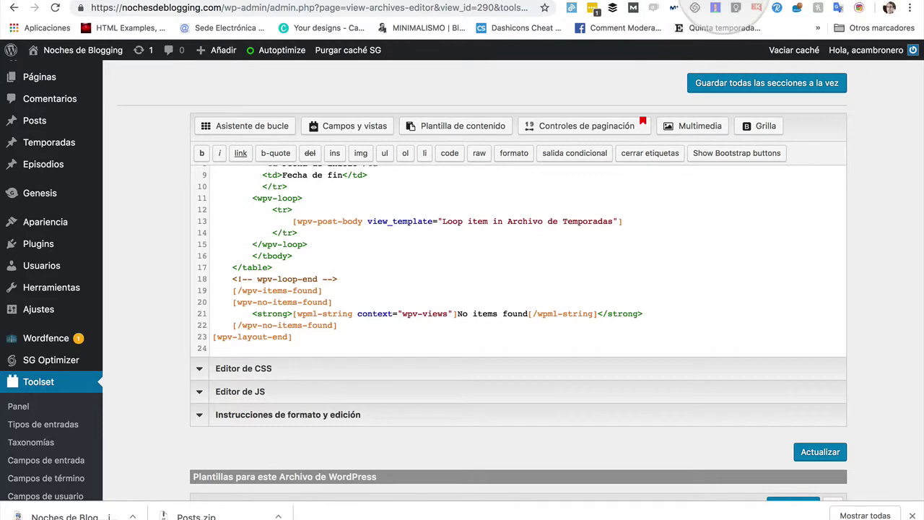
# Save all sections of the Temporadas archive and check the season table on the public Temporadas page
pyautogui.hotkey('ctrl', 'Tab')
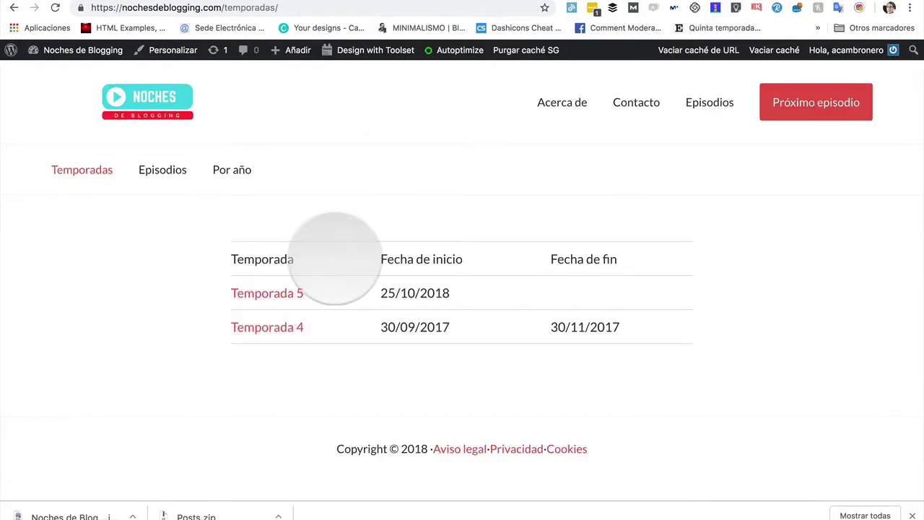
pyautogui.hotkey('ctrl', 'shift', 'Tab')
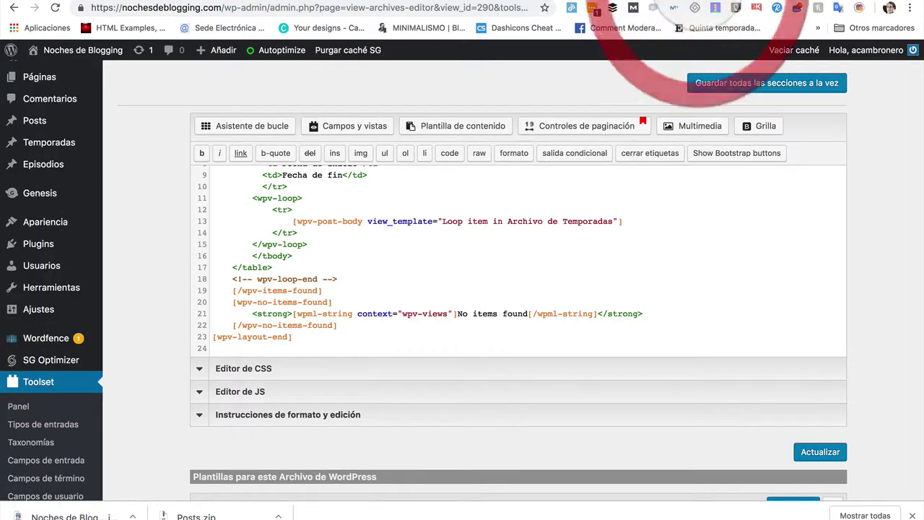
pyautogui.click(769, 84)
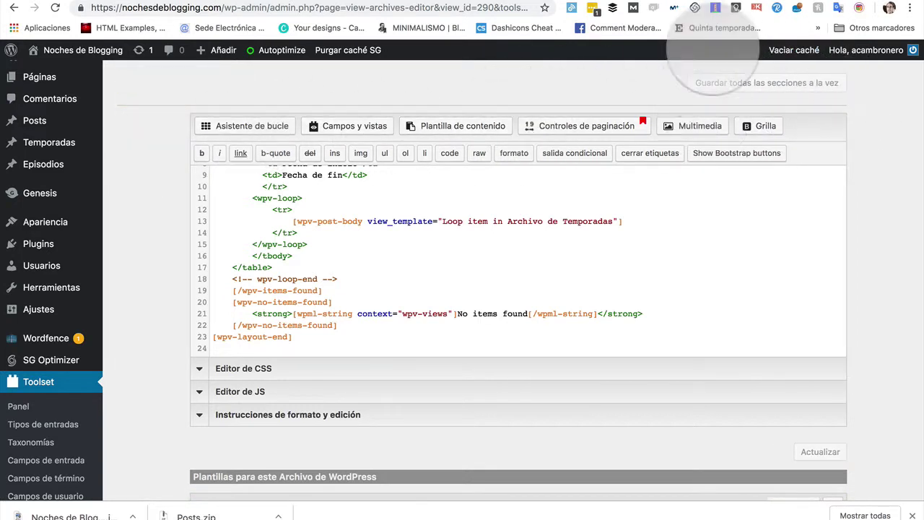
pyautogui.hotkey('ctrl', 'Tab')
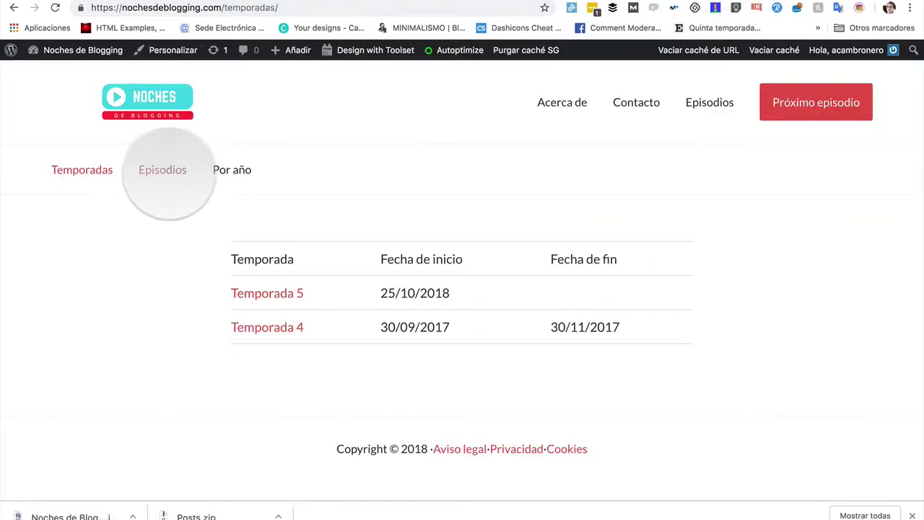
pyautogui.click(164, 170)
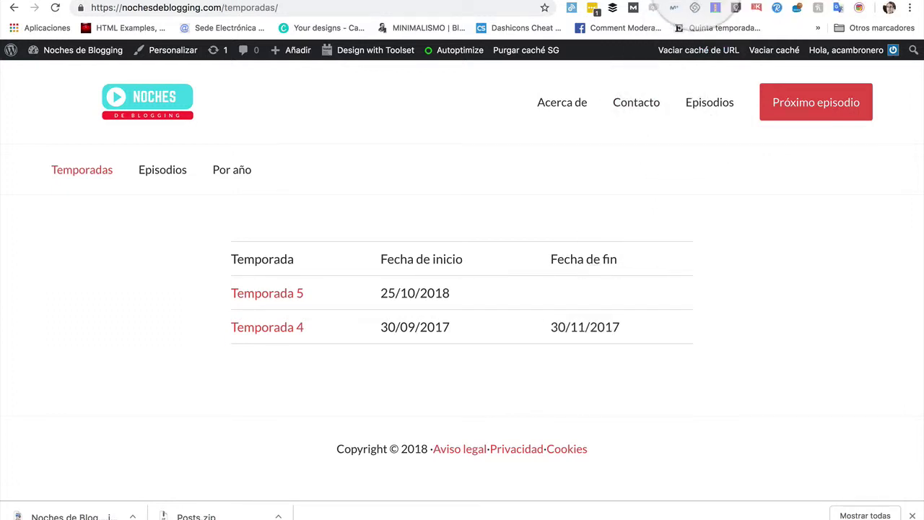
# Open "Plantilla para Temporadas" for the Temporadas post type from the Toolset dashboard
pyautogui.click(718, 28)
pyautogui.scroll(-5, 154, 356)
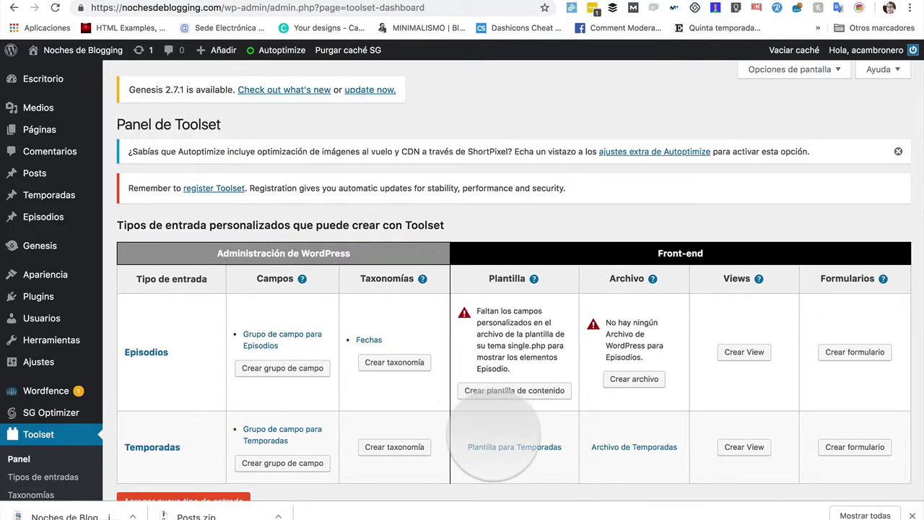
pyautogui.scroll(-2, 451, 400)
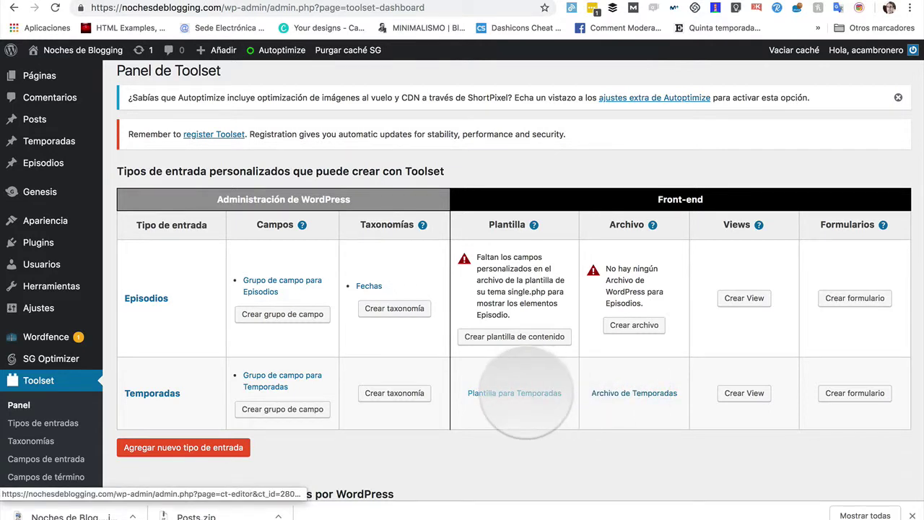
pyautogui.click(509, 393)
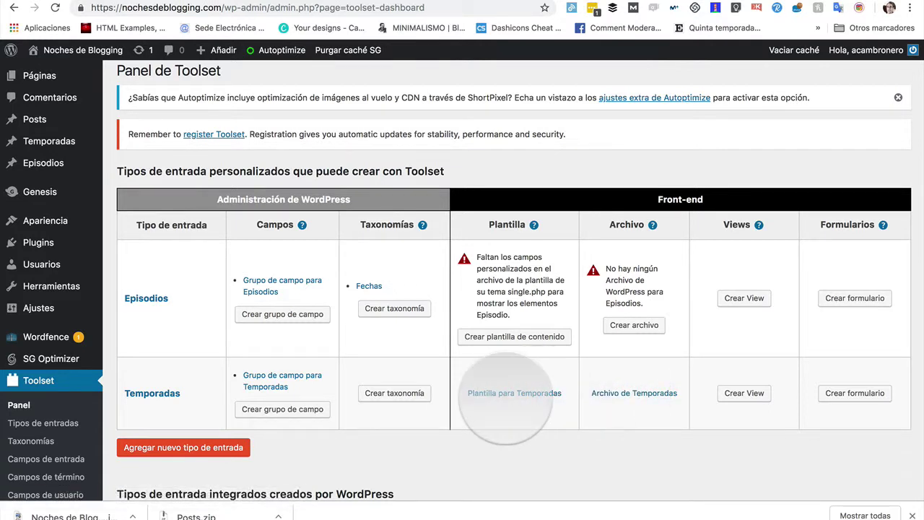